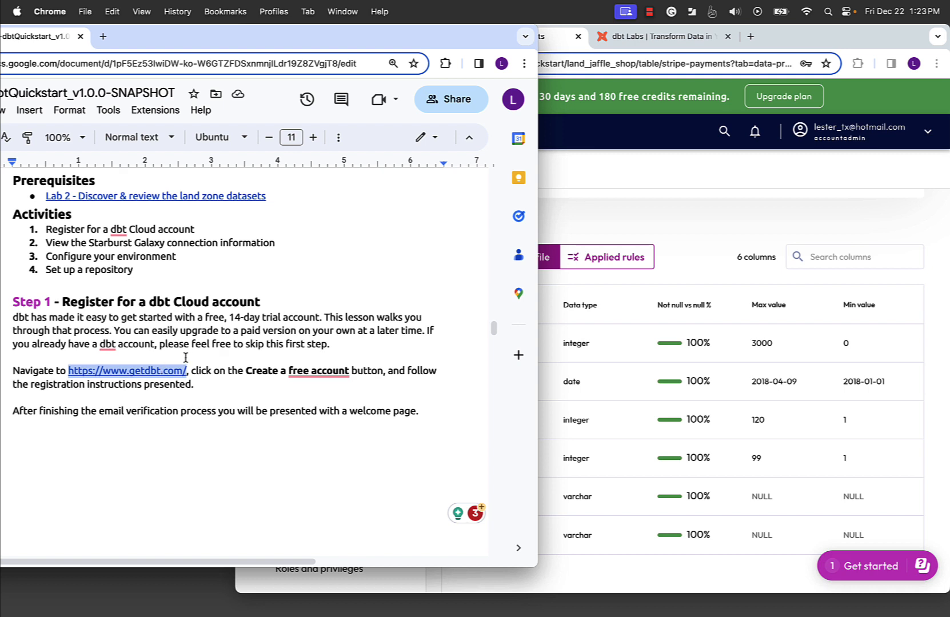
Step: After reading the guide's Step 1, switch to the dbt Labs homepage at getdbt.com
left_click(582, 191)
Step: Scroll the guide to the Welcome to dbt Cloud screenshot, then return to the dbt site
left_click(660, 37)
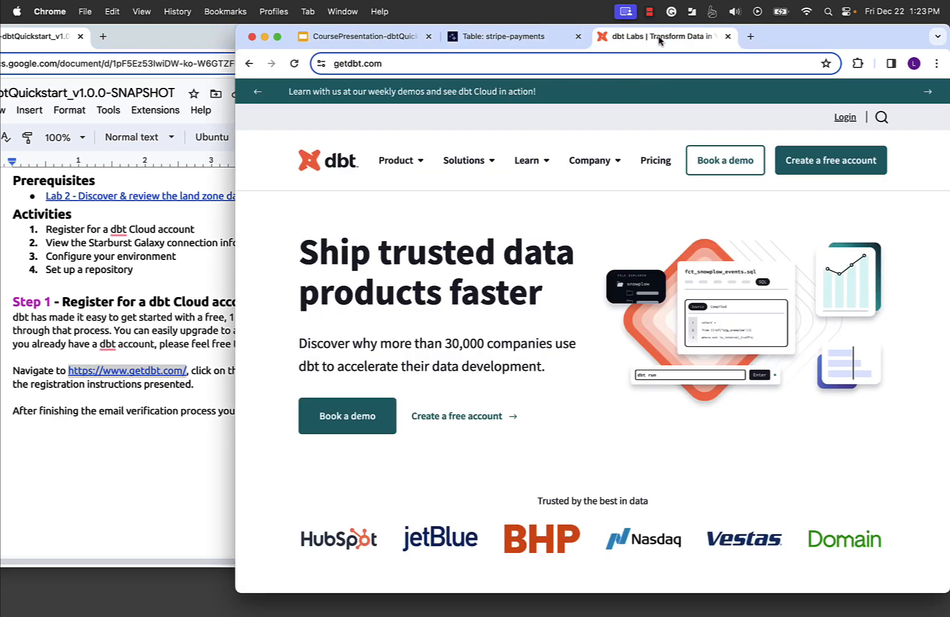
left_click(145, 439)
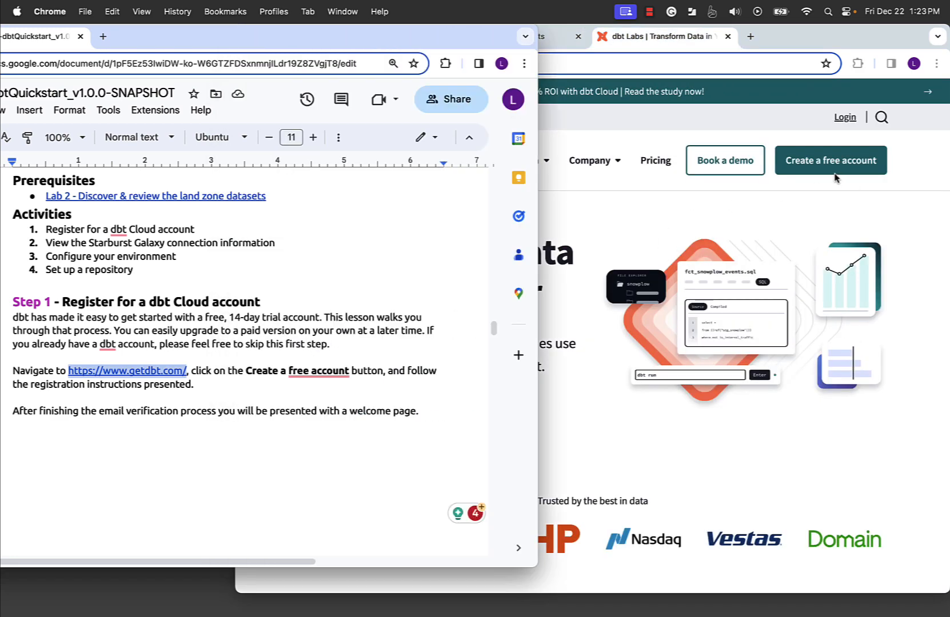
scroll(366, 452, "down", 2)
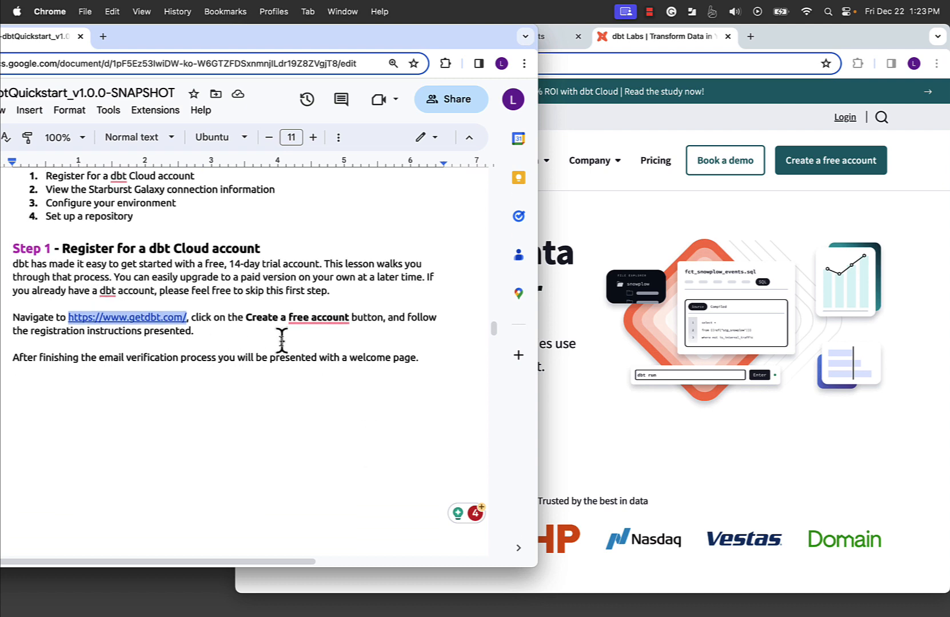
scroll(281, 341, "down", 5)
scroll(281, 341, "down", 5)
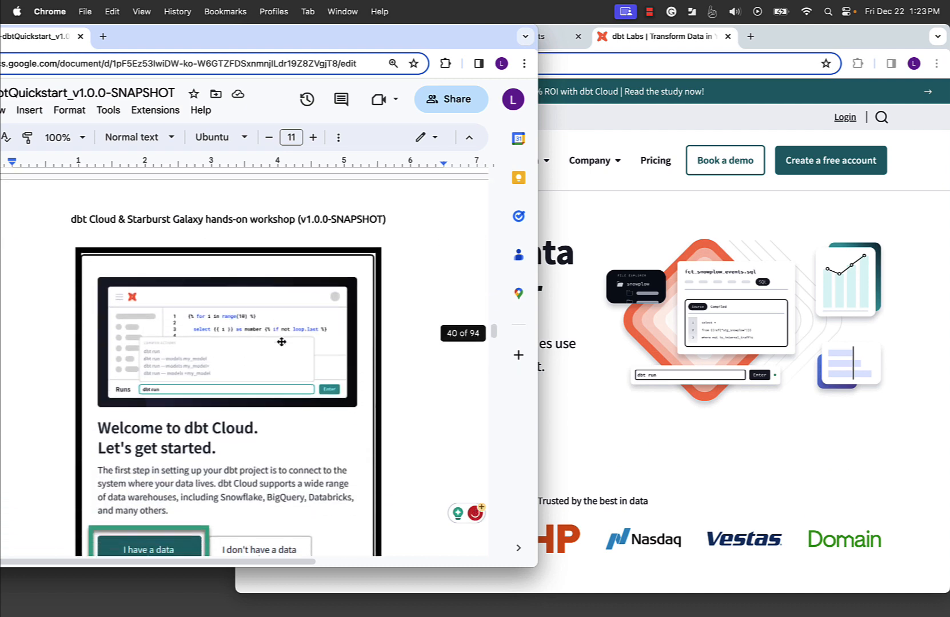
scroll(266, 281, "down", 1)
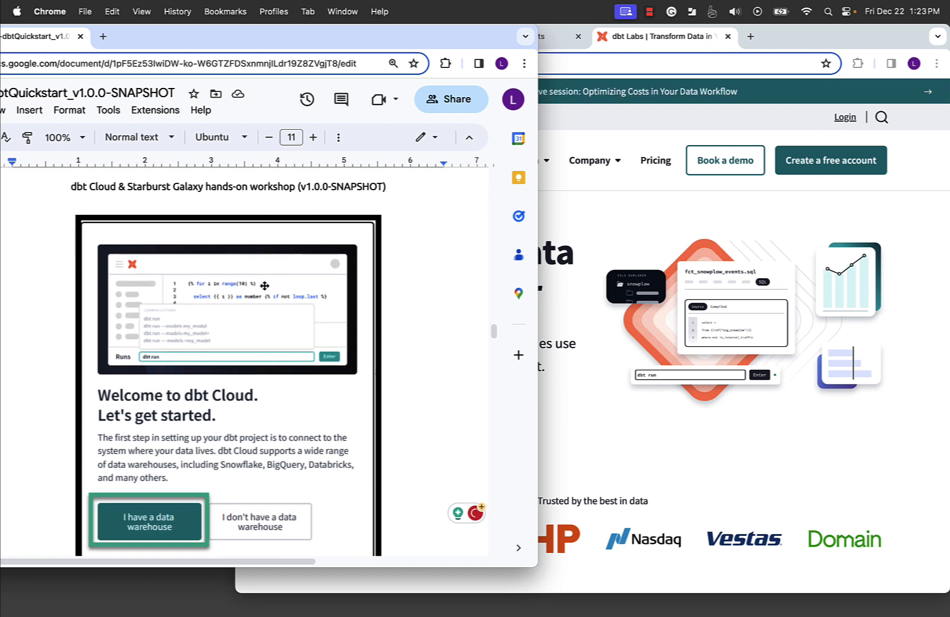
scroll(260, 288, "up", 4)
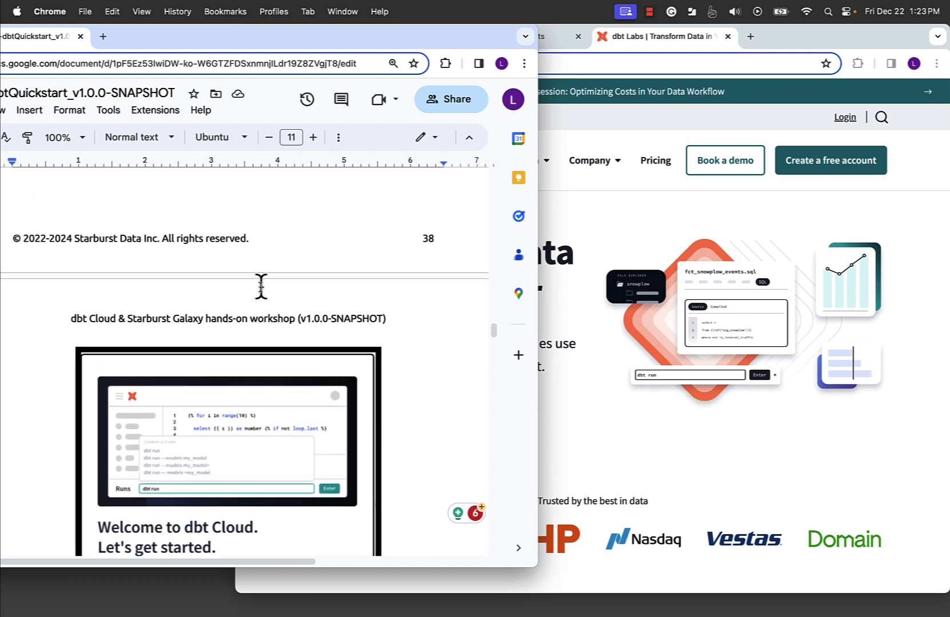
scroll(261, 284, "down", 7)
scroll(222, 364, "up", 3)
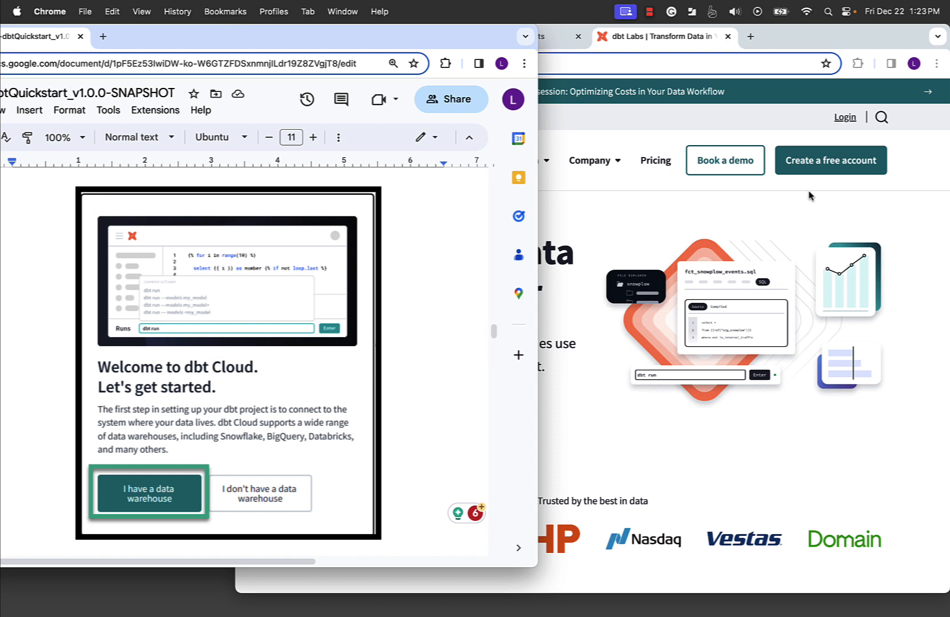
left_click(827, 200)
Step: Open the free sign-up form and enter the email, first name, last name and company
left_click(826, 169)
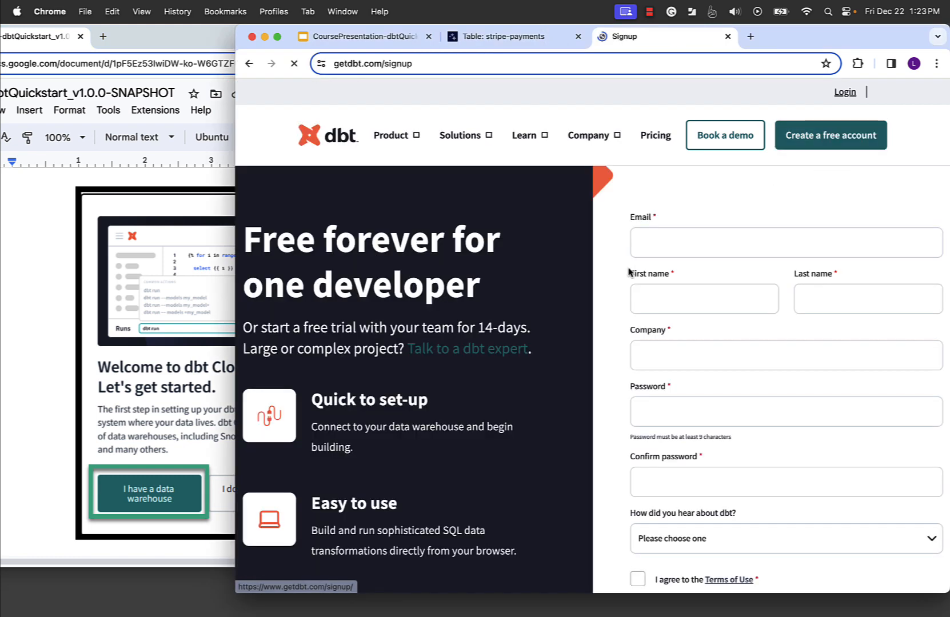
left_click(656, 274)
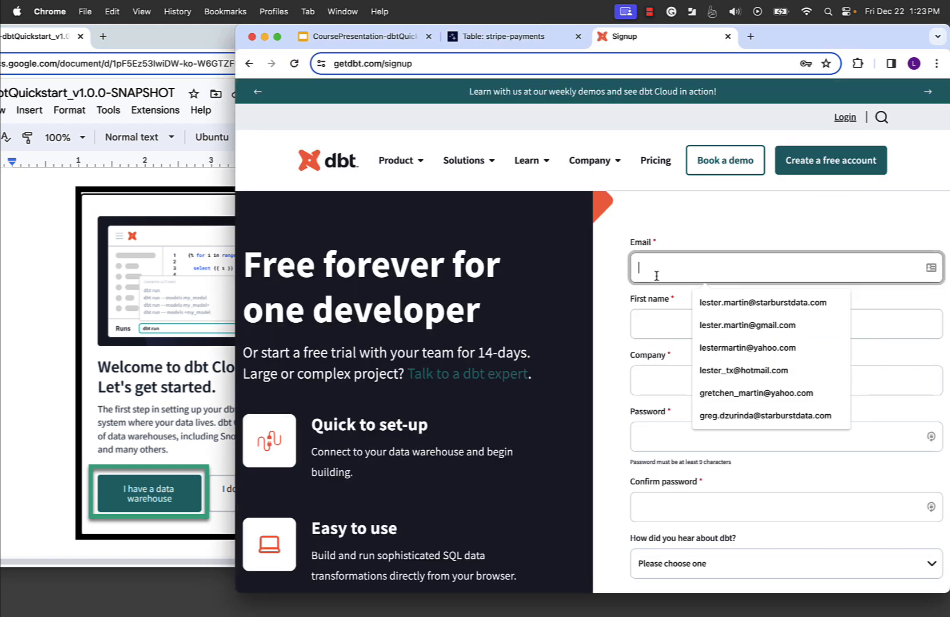
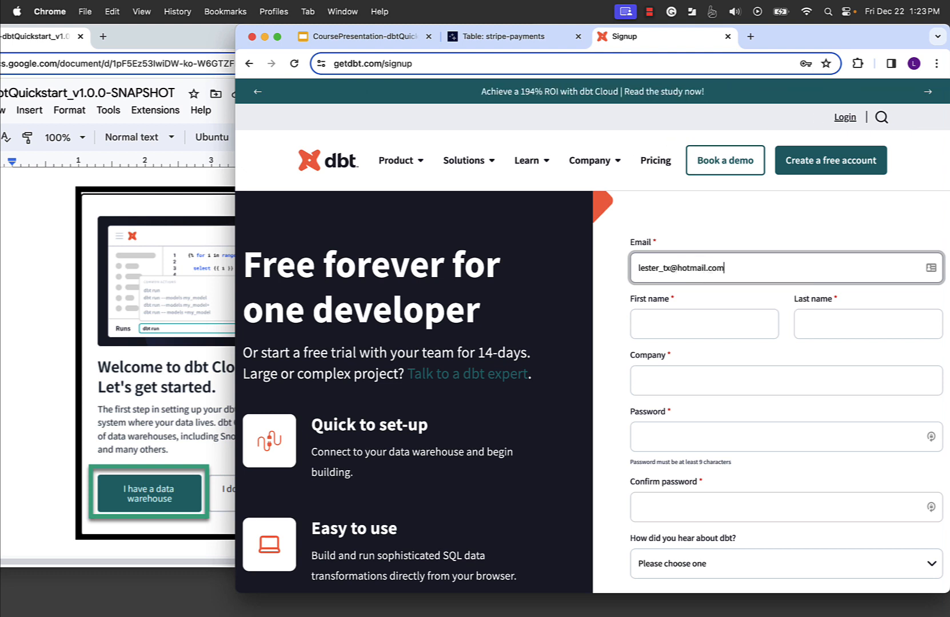
key("Tab")
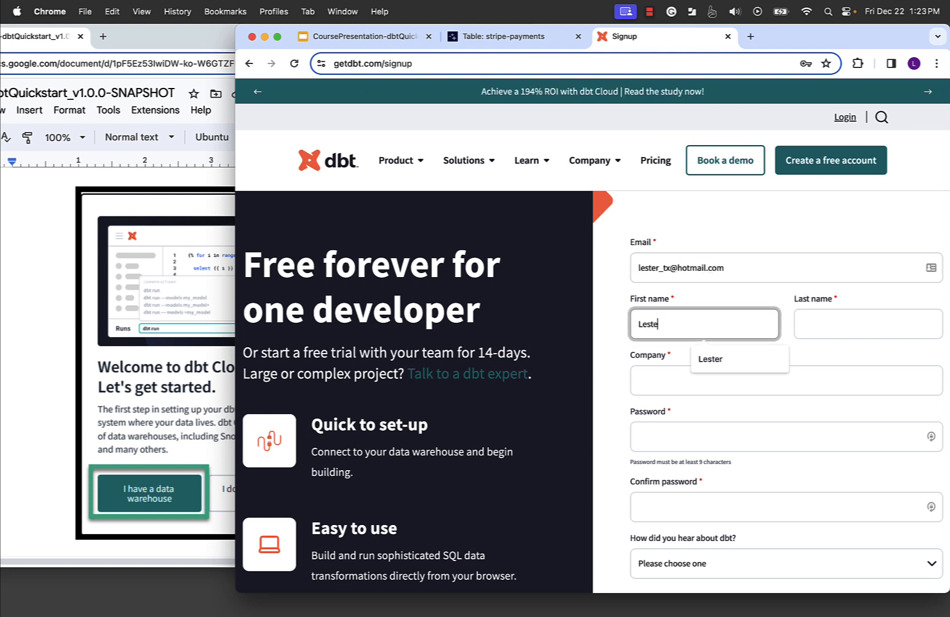
key("Tab")
key("Tab")
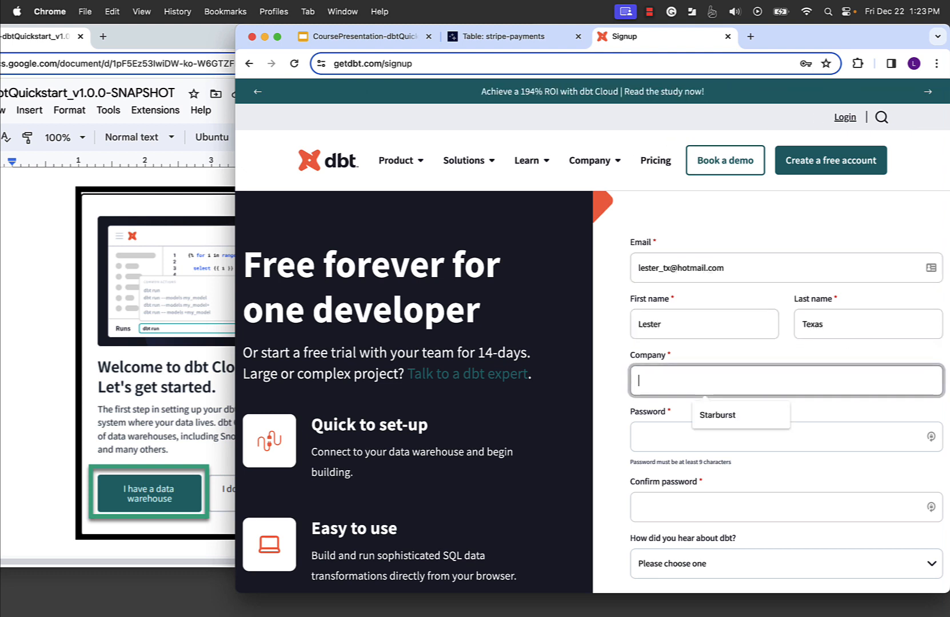
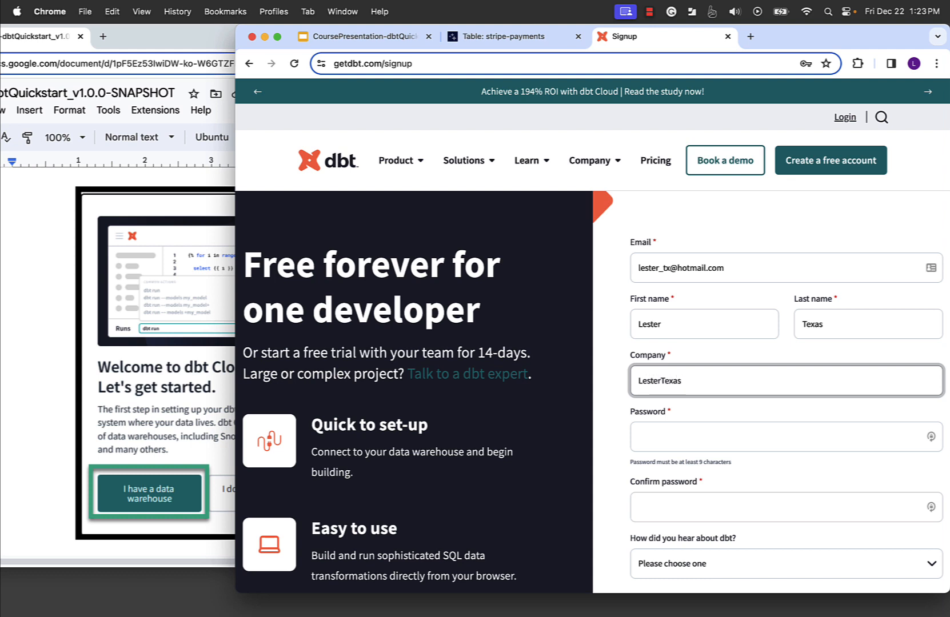
key("Tab")
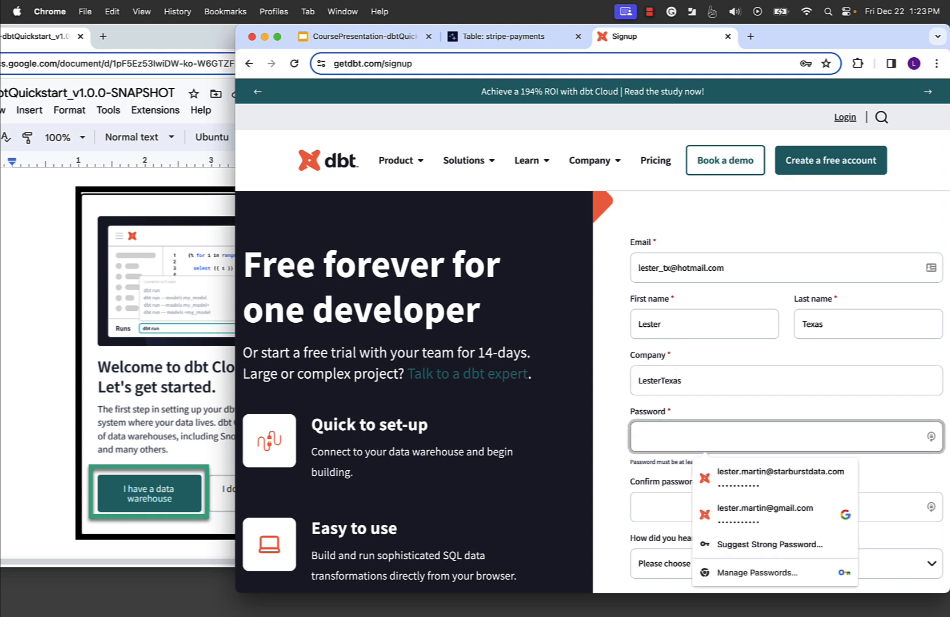
Step: Fill in the saved account password and confirm it
left_click(743, 484)
scroll(670, 466, "down", 3)
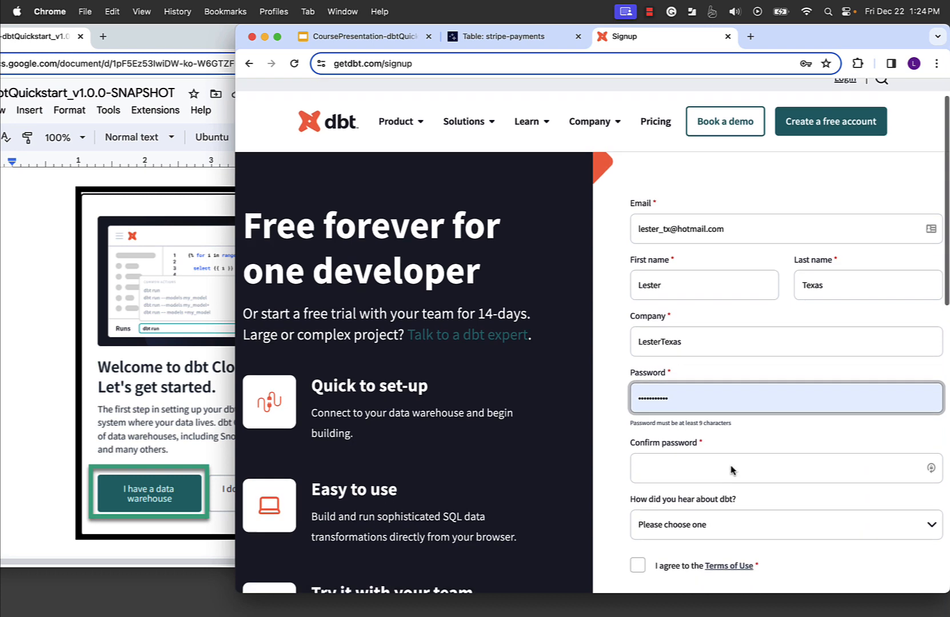
left_click(695, 435)
type("•")
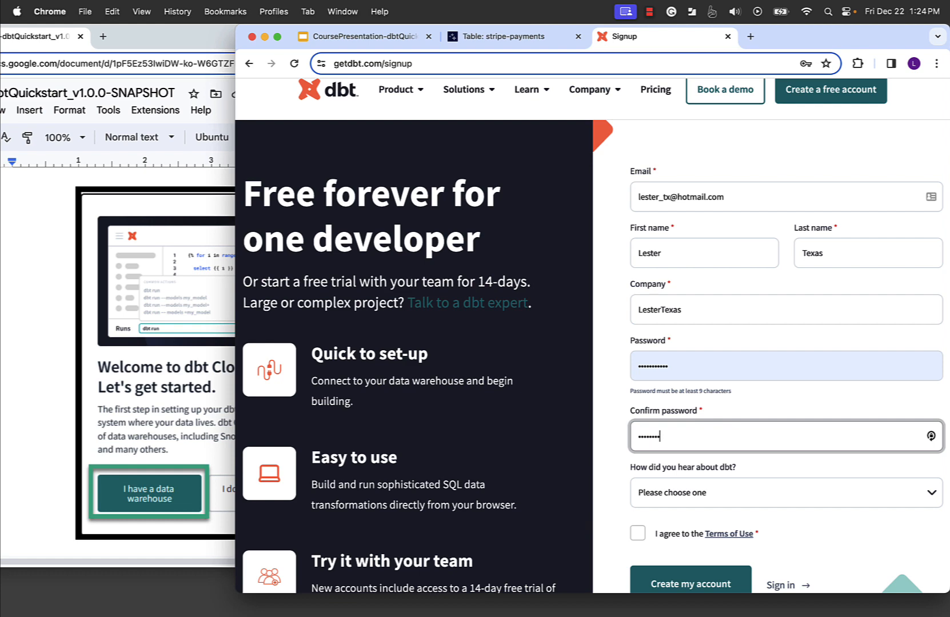
Step: Choose 'Article, podcast, or webinar' as referral source, accept the Terms of Use, and submit
scroll(695, 435, "down", 3)
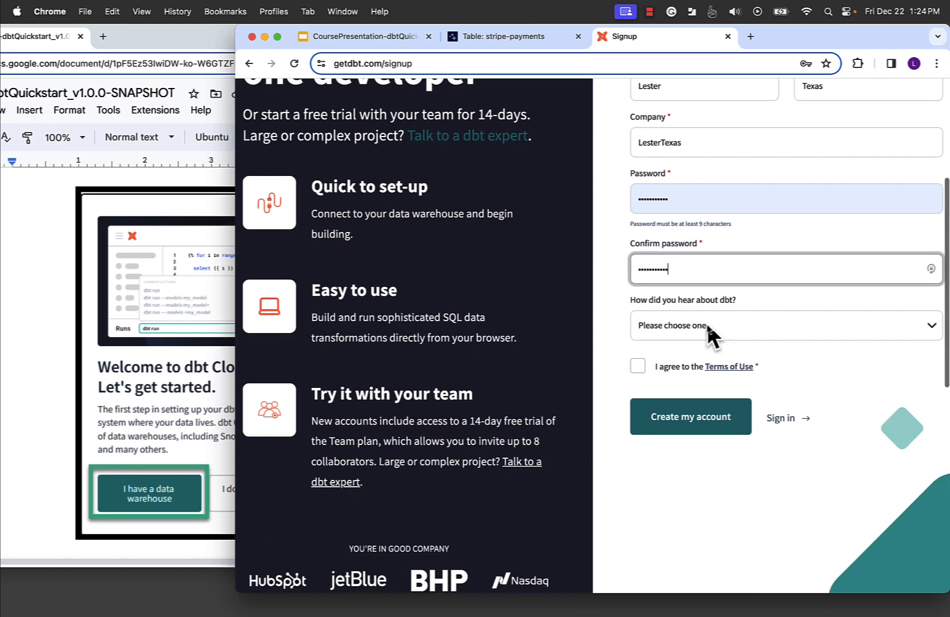
left_click(706, 324)
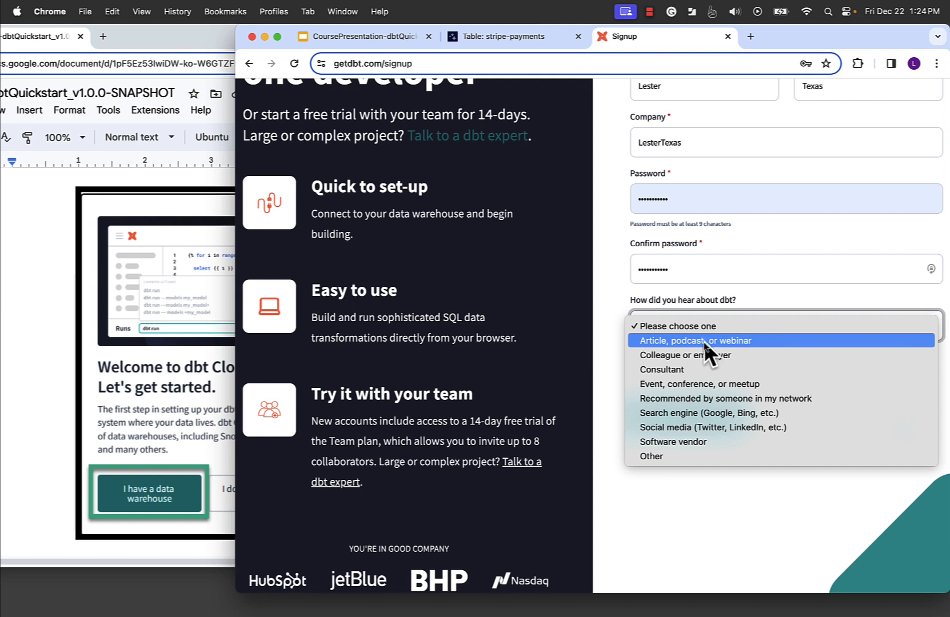
left_click(704, 340)
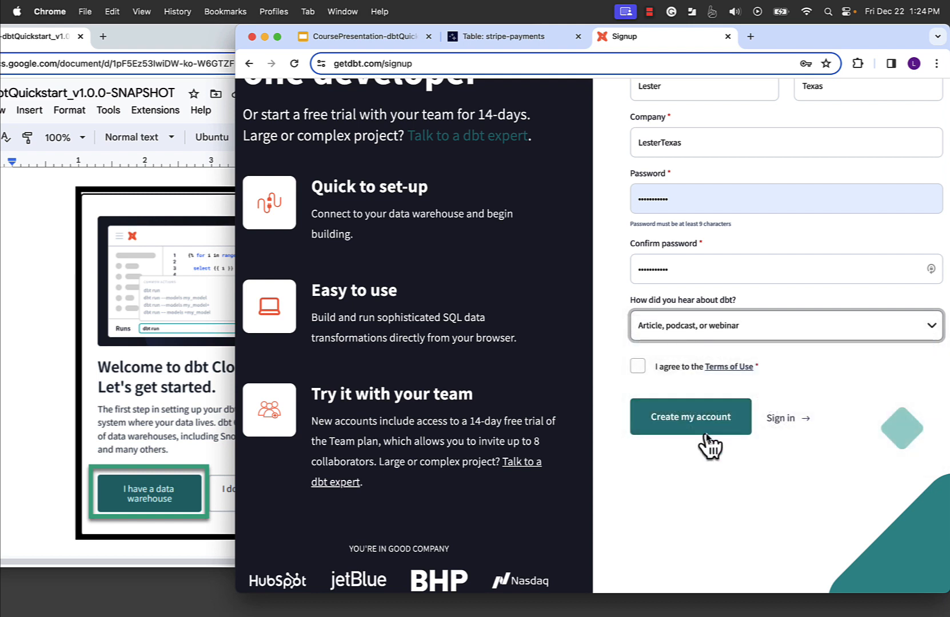
left_click(637, 364)
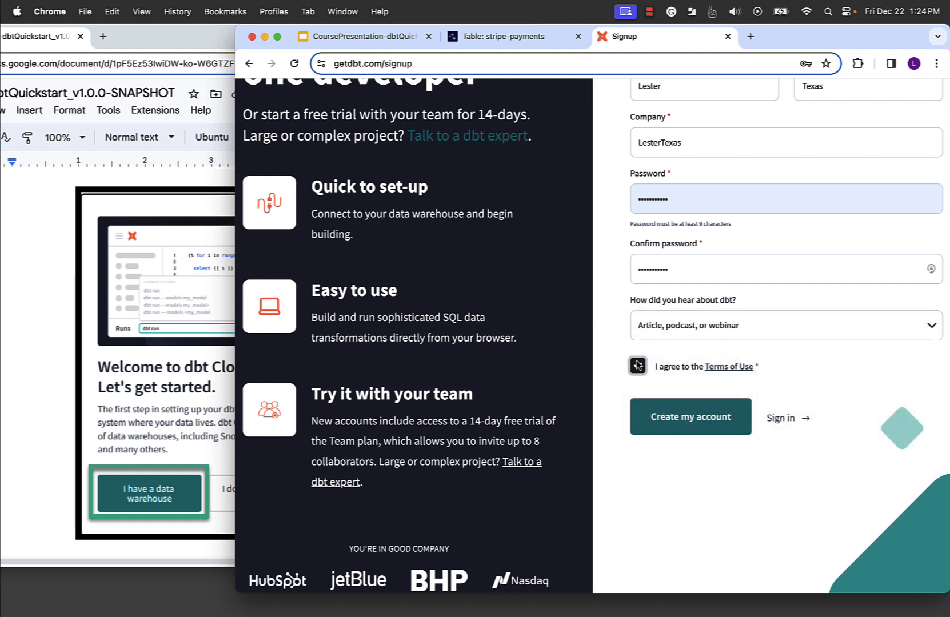
left_click(664, 427)
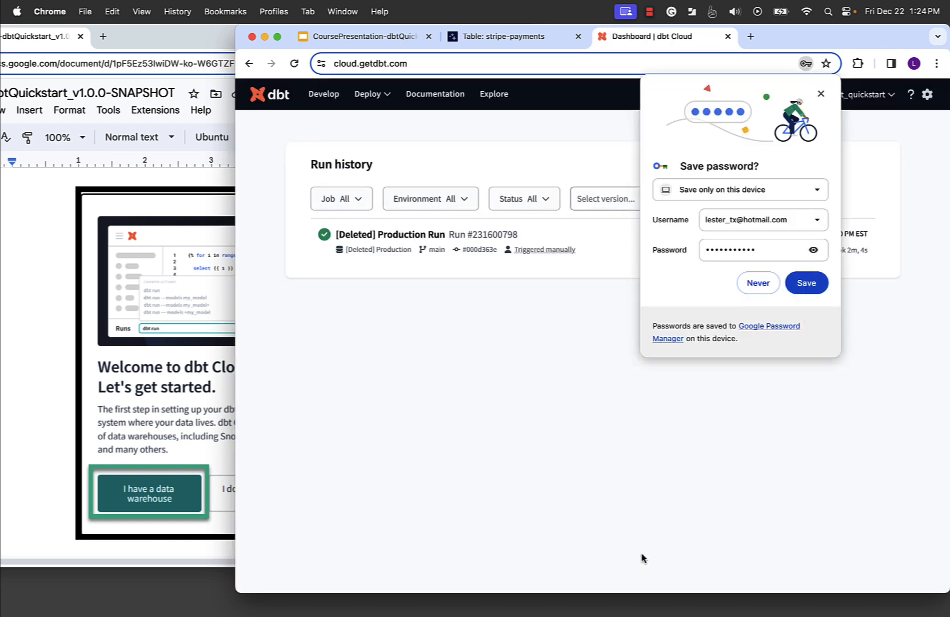
Step: Dismiss the save-password prompt, check the account menu, and reach the Analytics project setup
left_click(821, 94)
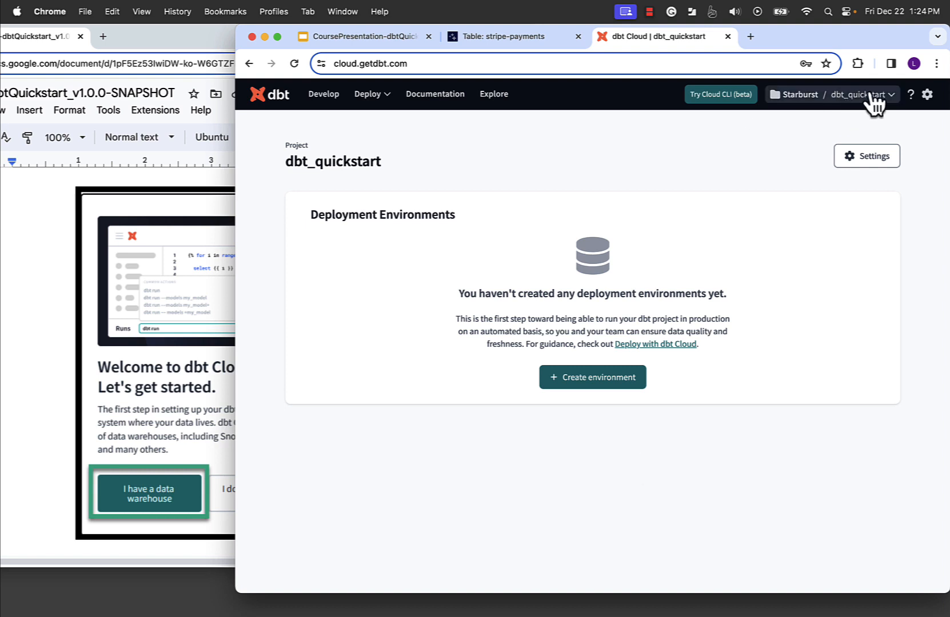
left_click(927, 95)
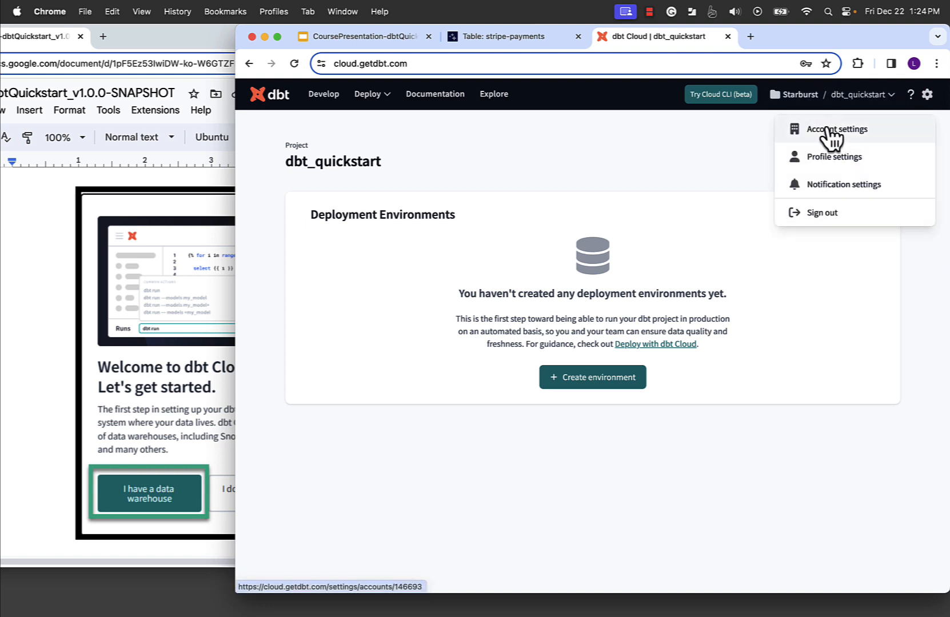
left_click(649, 12)
left_click(672, 53)
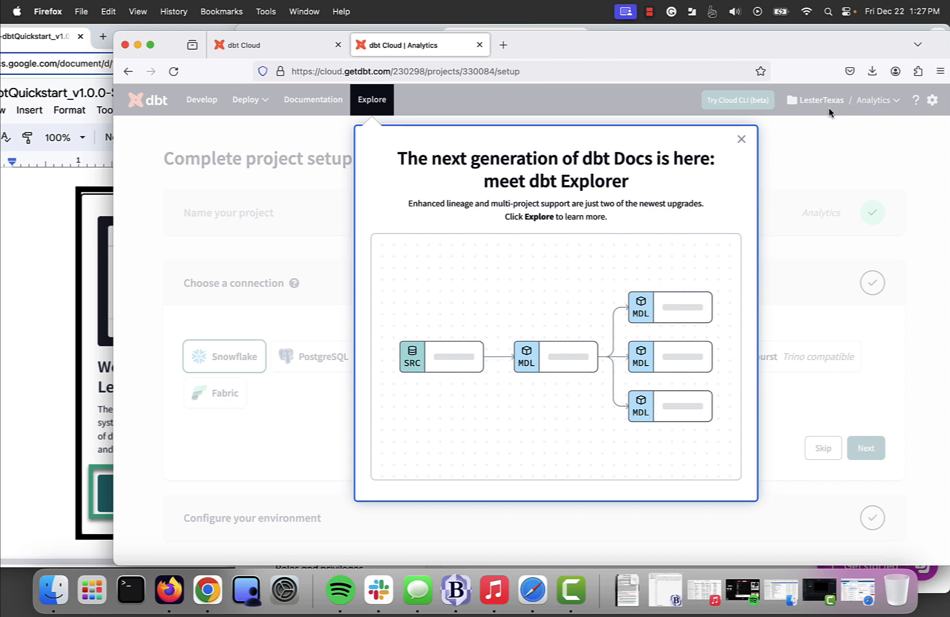
Step: Scroll the guide to its 'I have a data warehouse' instruction
left_click(48, 352)
scroll(48, 351, "up", 10)
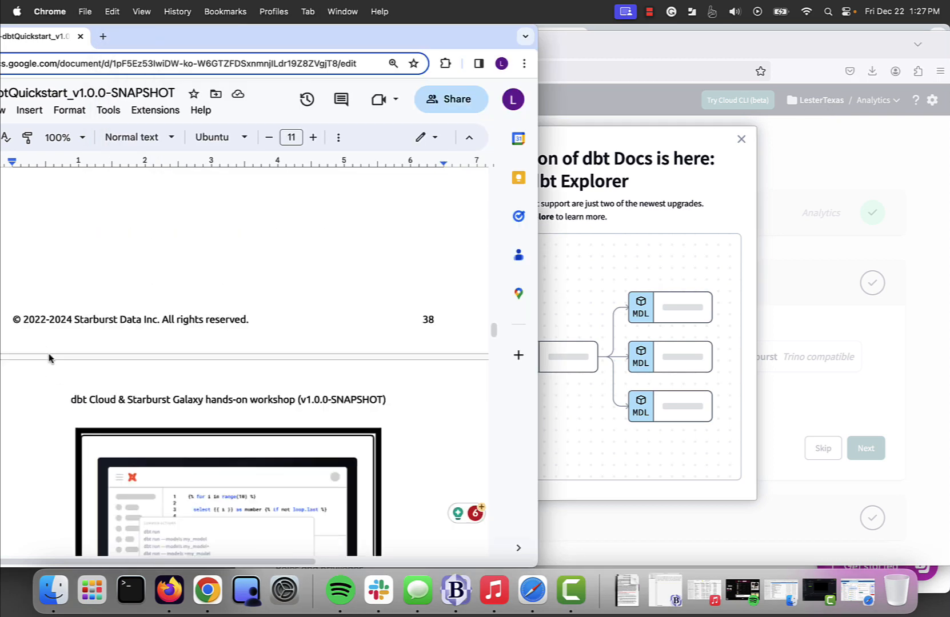
scroll(212, 341, "down", 10)
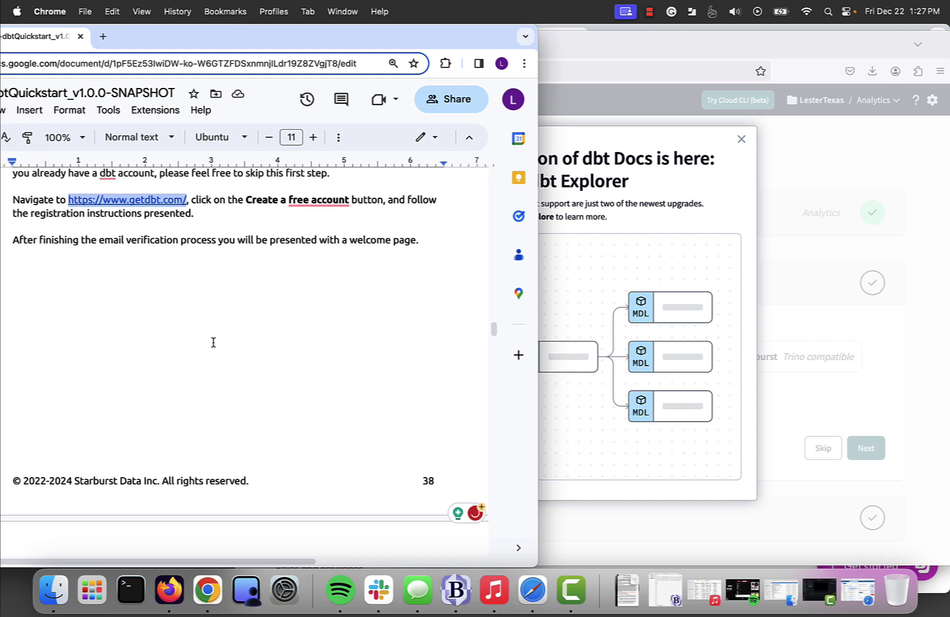
scroll(213, 343, "down", 3)
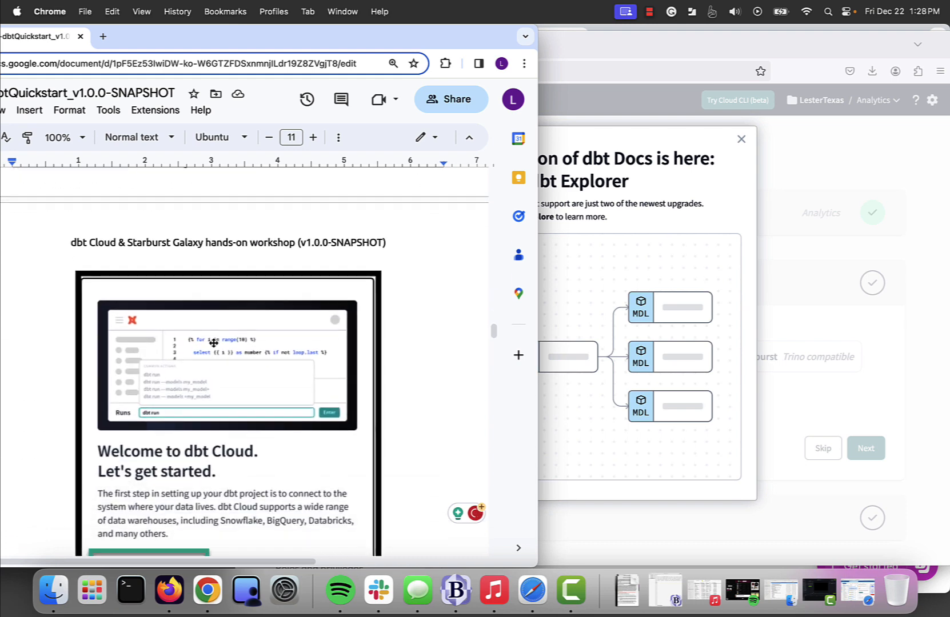
Step: Close the dbt Explorer announcement on the dbt Cloud Complete project setup page
left_click(620, 142)
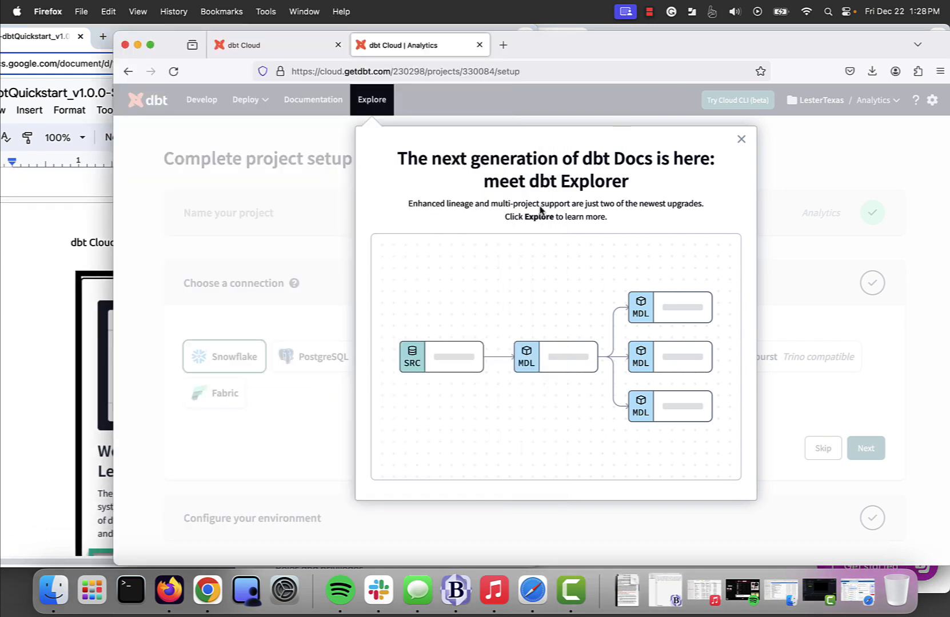
left_click(741, 139)
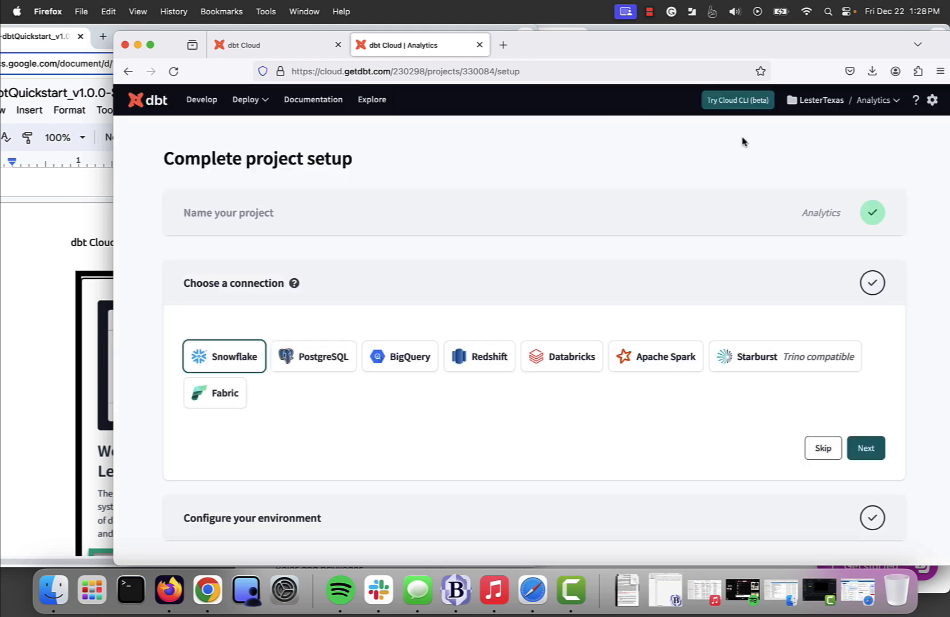
scroll(666, 260, "down", 3)
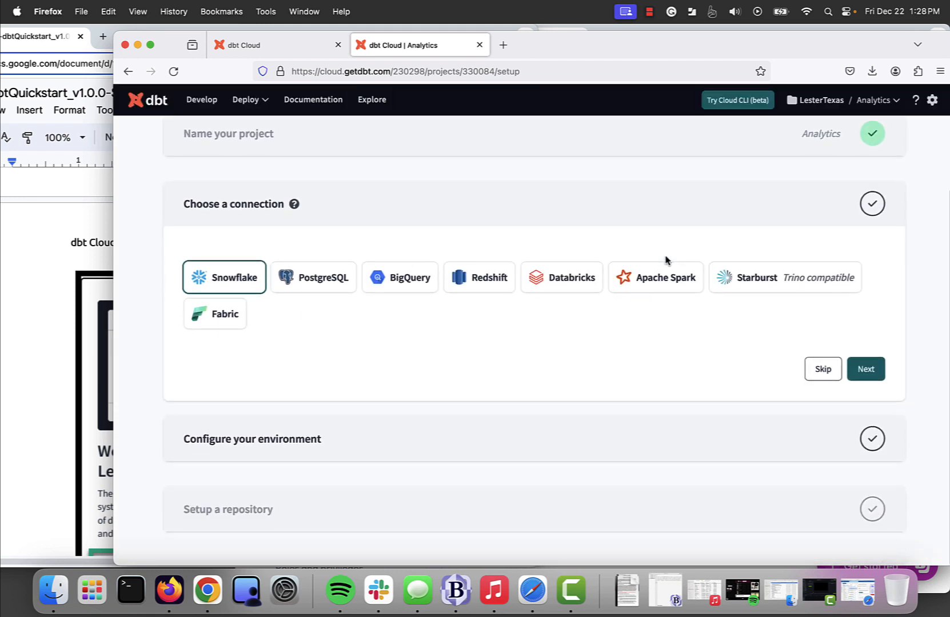
scroll(666, 260, "up", 3)
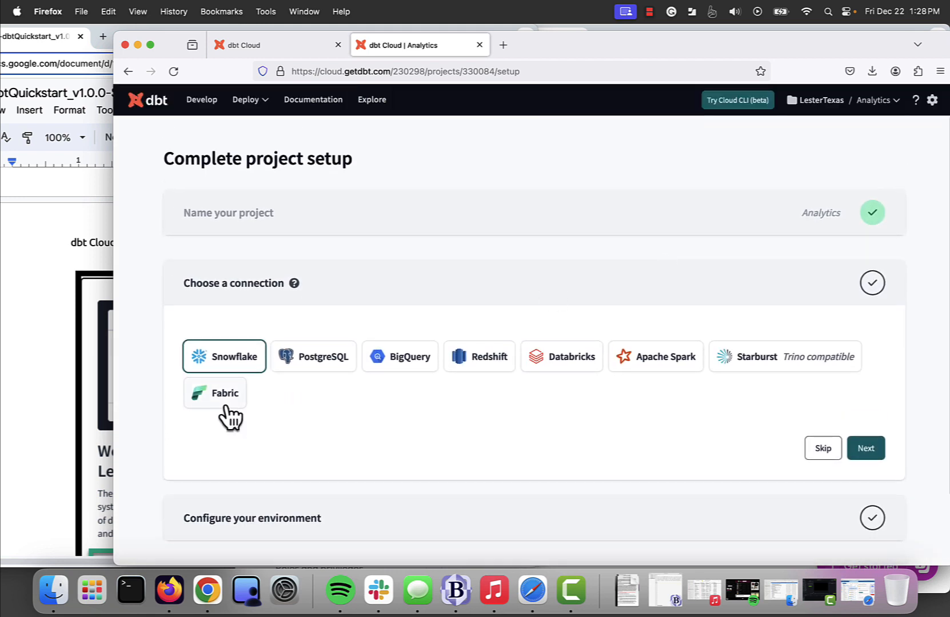
left_click(52, 433)
scroll(41, 428, "down", 5)
Step: Scroll the guide down to Step 2's Starburst Galaxy connection-information instructions
scroll(38, 428, "down", 2)
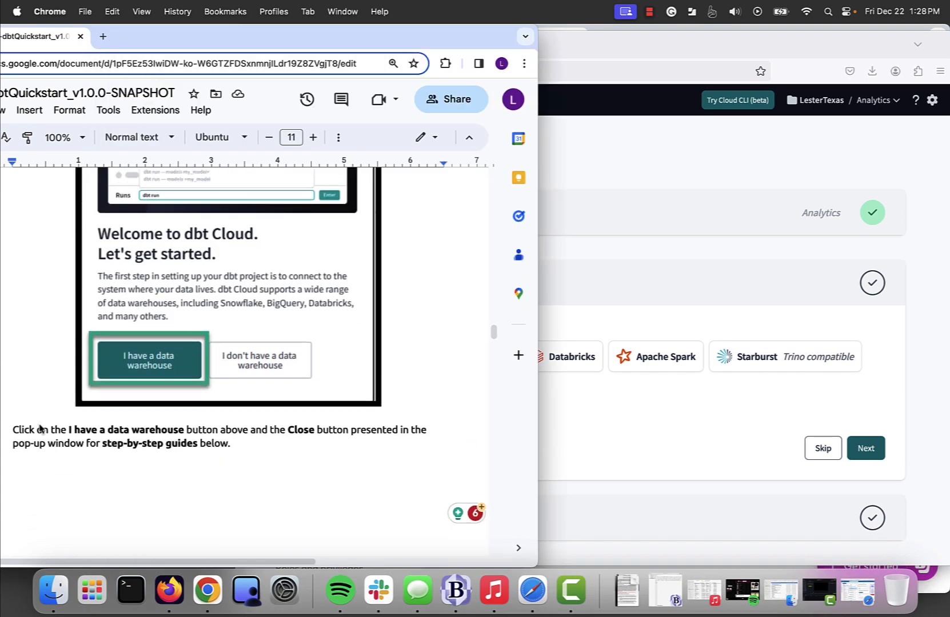
scroll(39, 428, "down", 8)
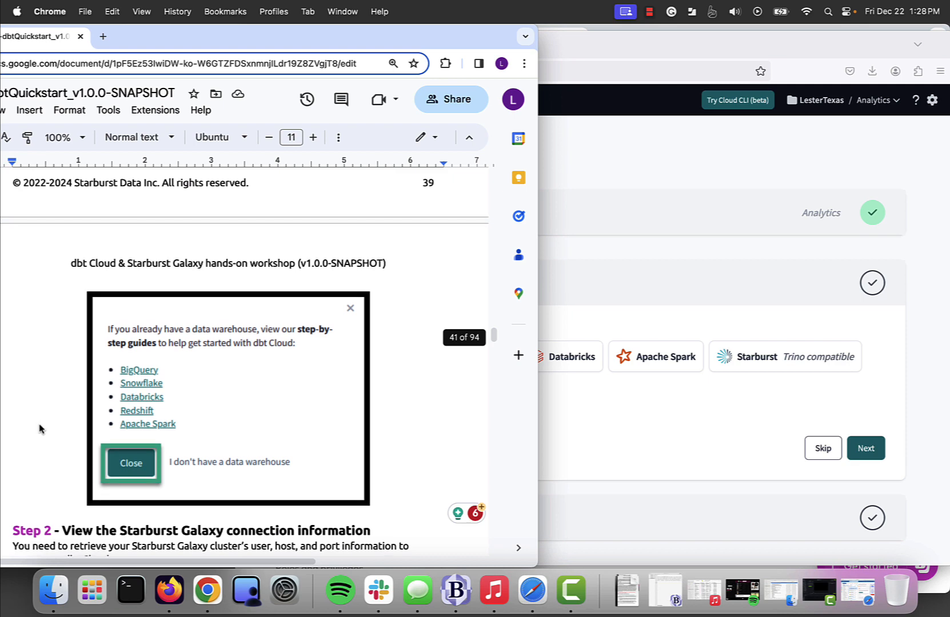
scroll(39, 428, "down", 3)
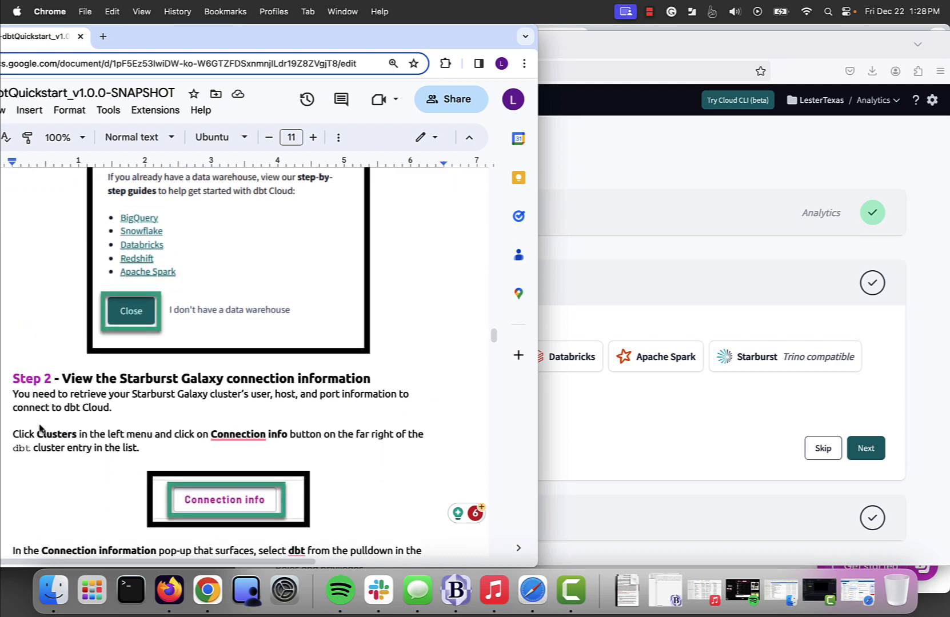
scroll(267, 340, "down", 2)
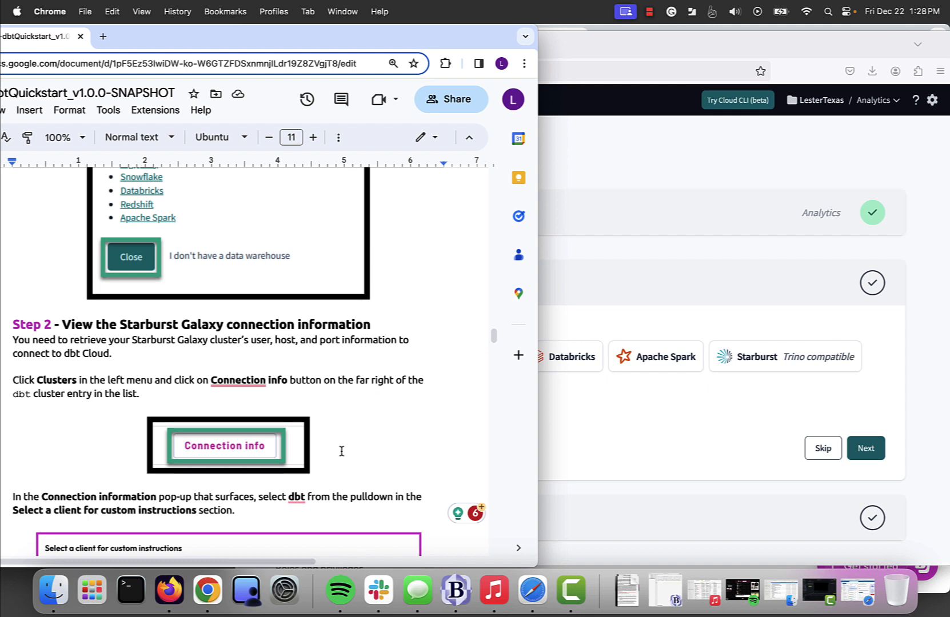
scroll(341, 449, "down", 5)
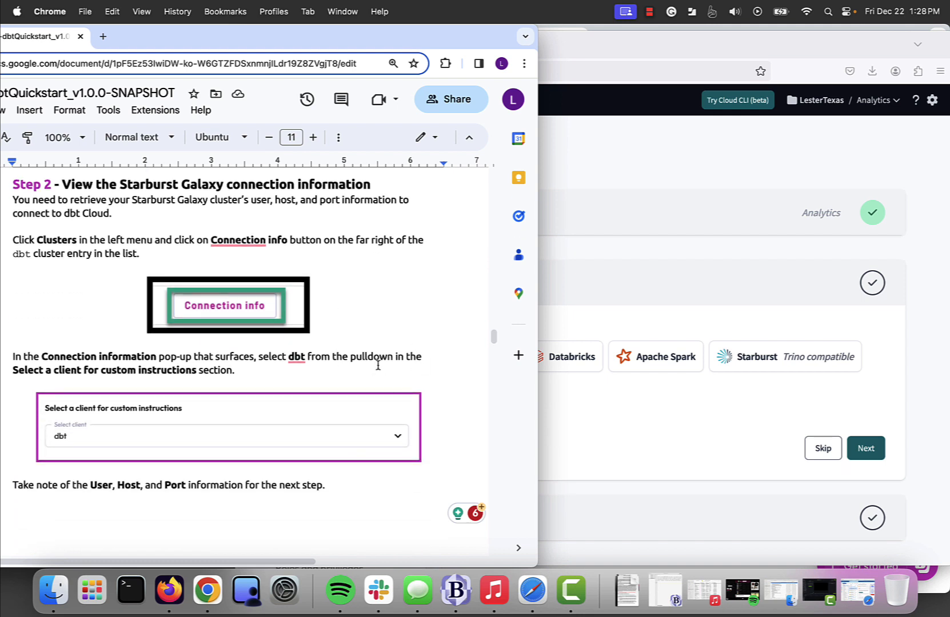
double_click(237, 370)
left_click(650, 12)
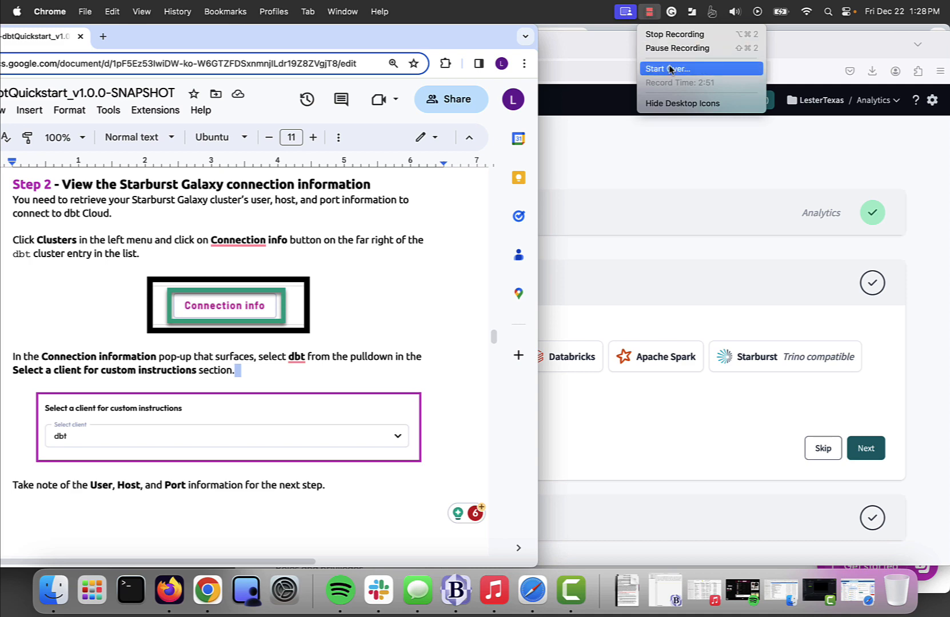
left_click(676, 49)
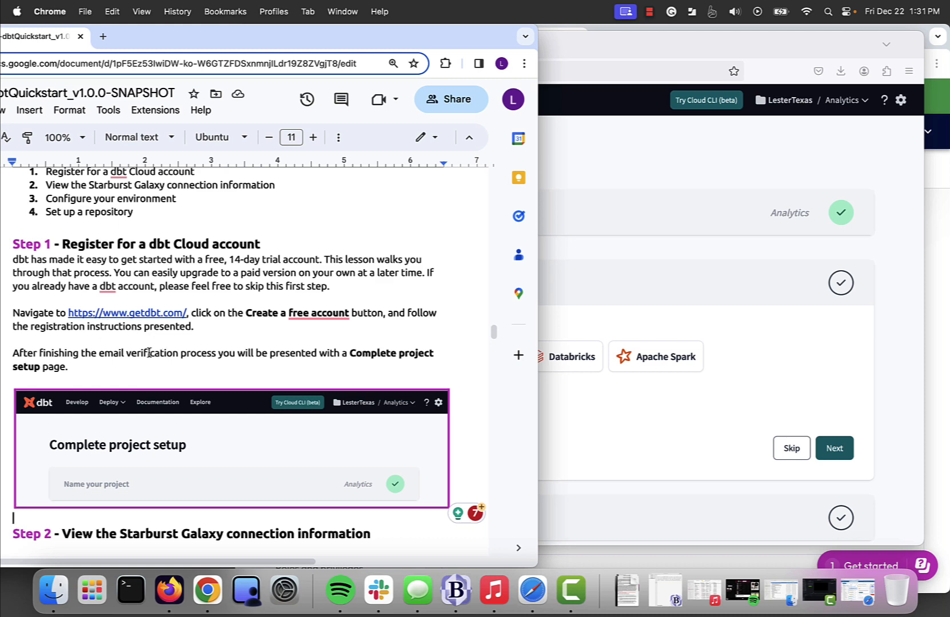
Step: Place the guide's Step 2 instructions alongside the Starburst Galaxy window
left_click(606, 177)
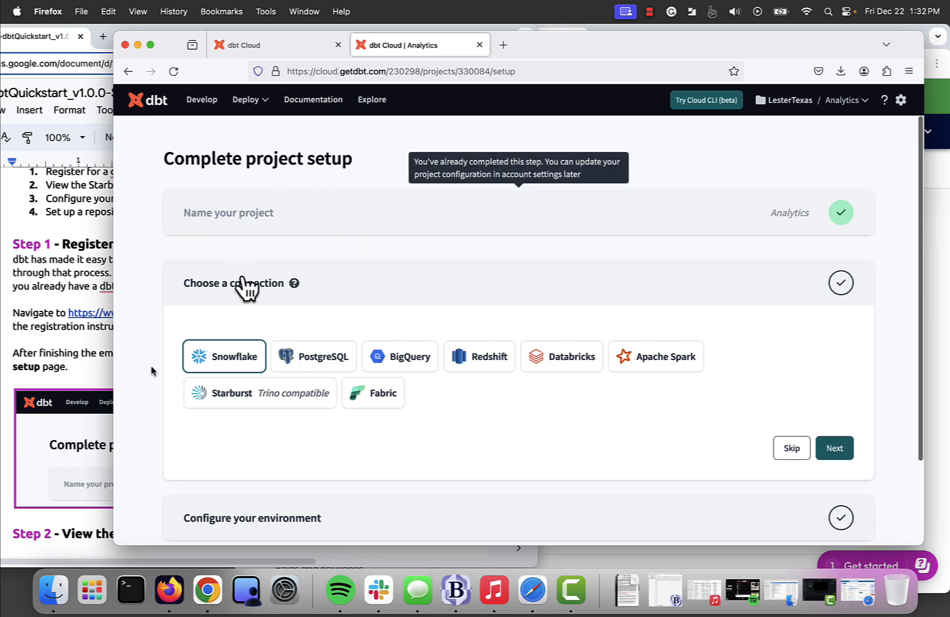
left_click(88, 375)
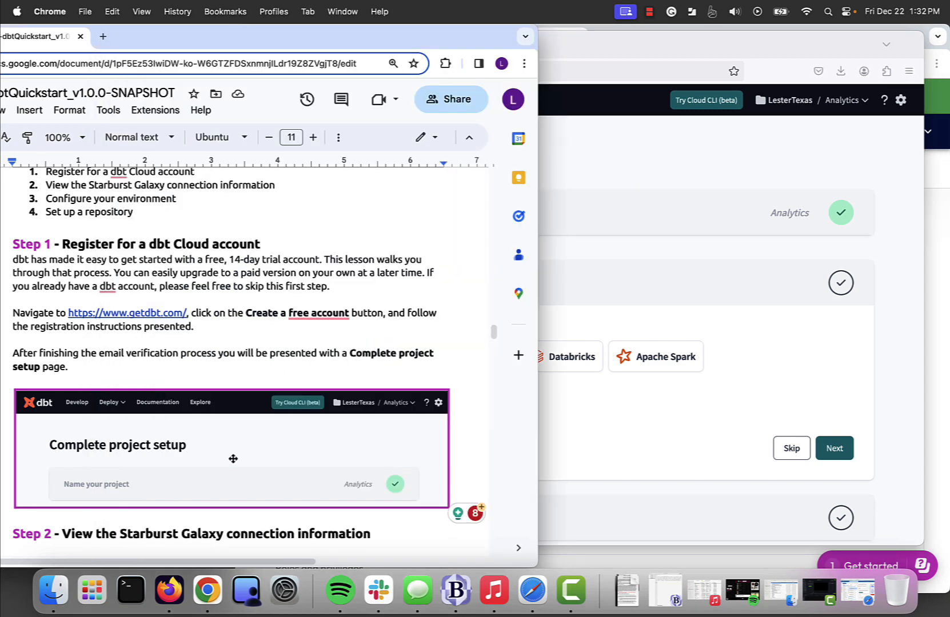
scroll(190, 470, "down", 2)
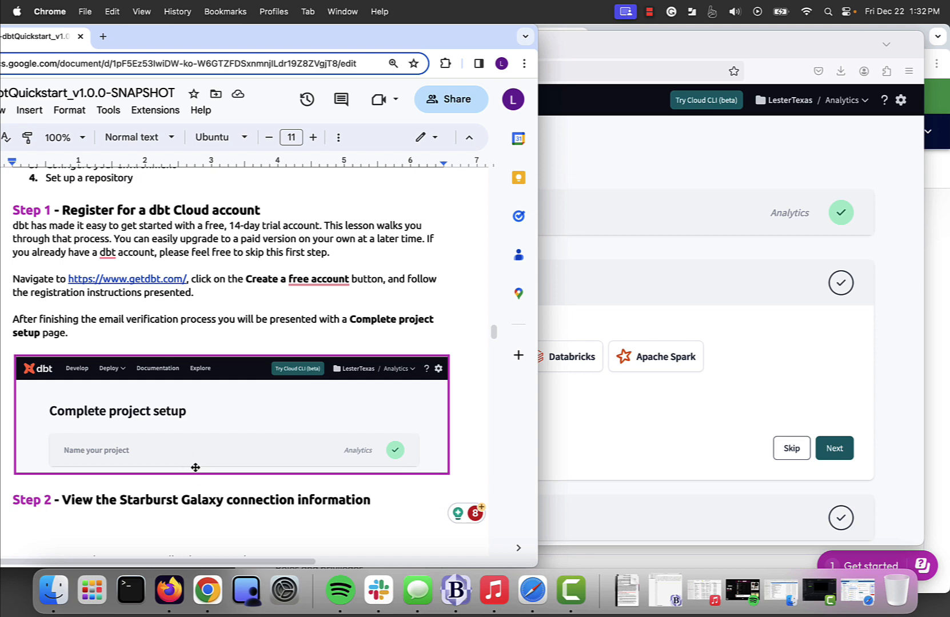
scroll(195, 467, "down", 10)
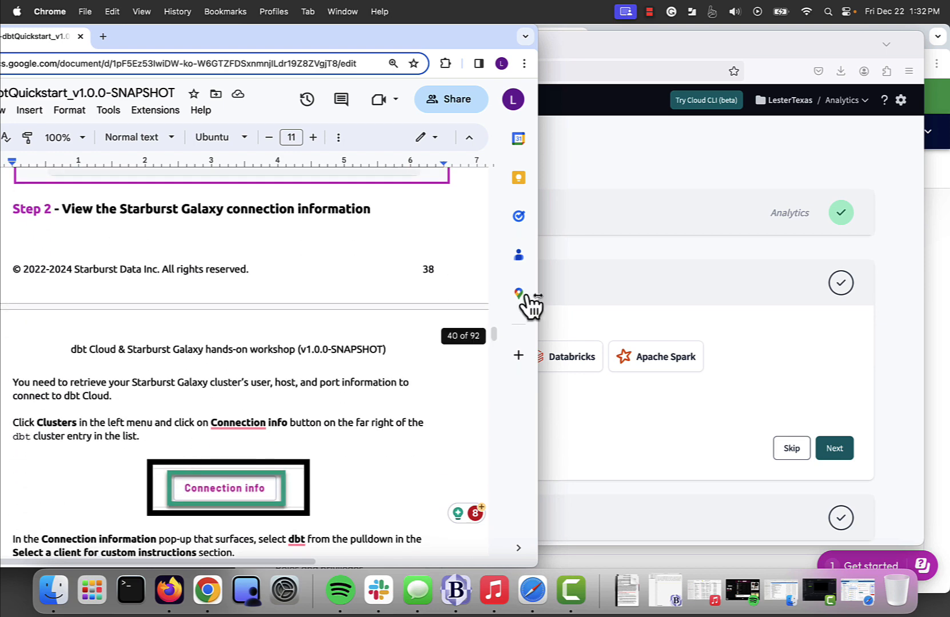
key("super+grave")
left_click(191, 335)
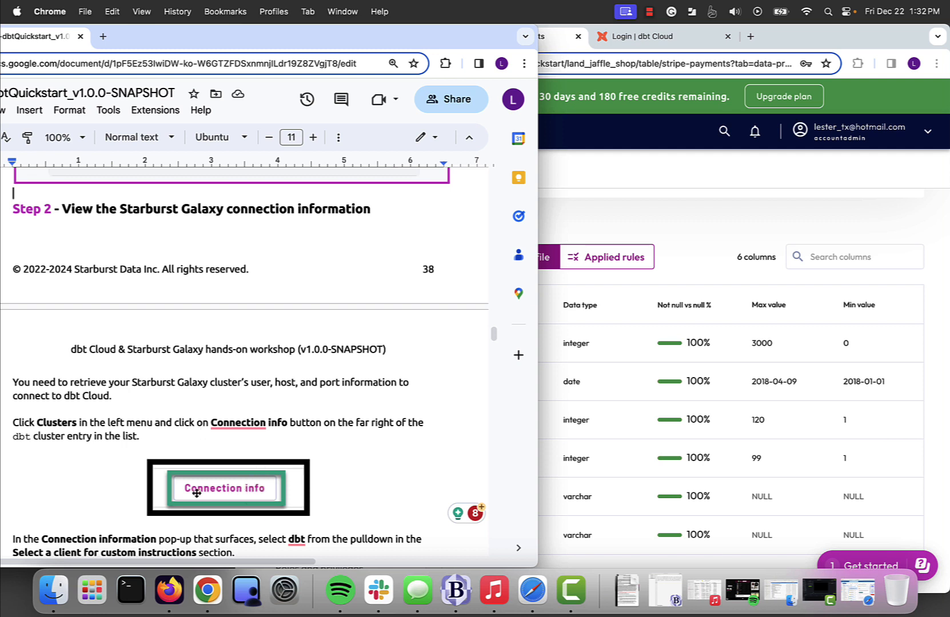
Step: In Starburst Galaxy, open Connection info for the dbt cluster from the Clusters list
left_click(634, 218)
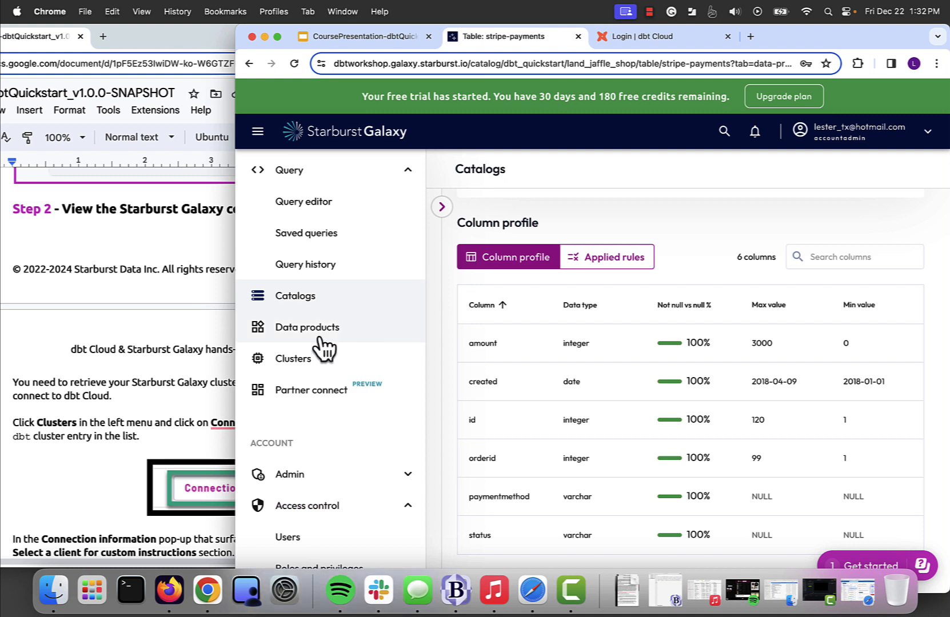
left_click(302, 366)
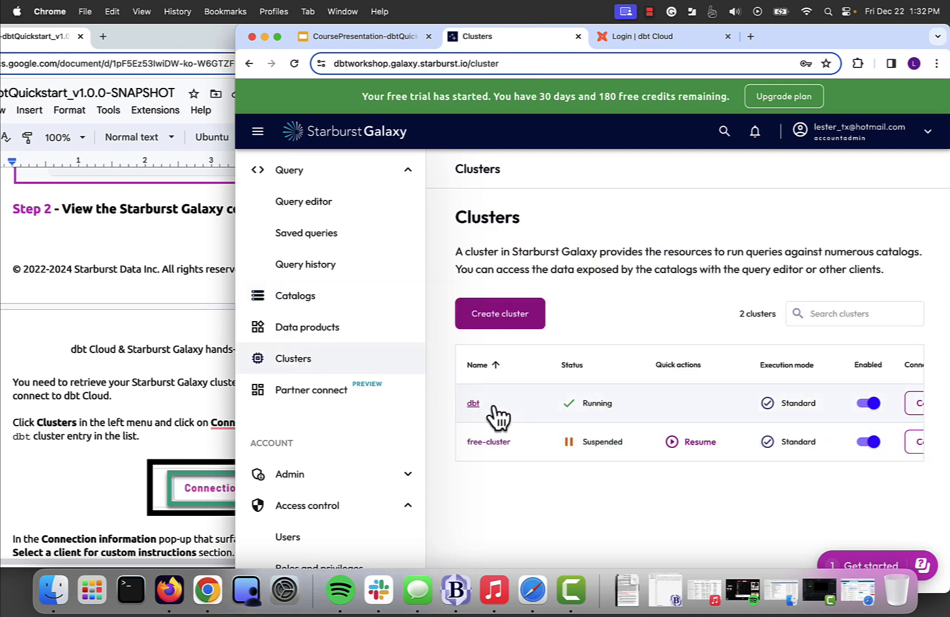
scroll(739, 401, "right", 3)
scroll(739, 402, "right", 1)
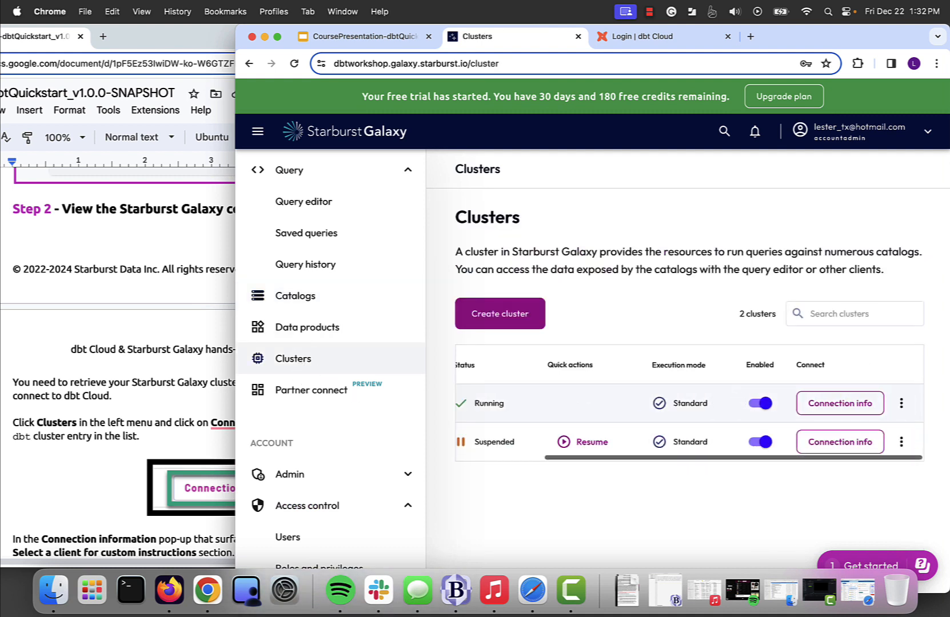
left_click(827, 402)
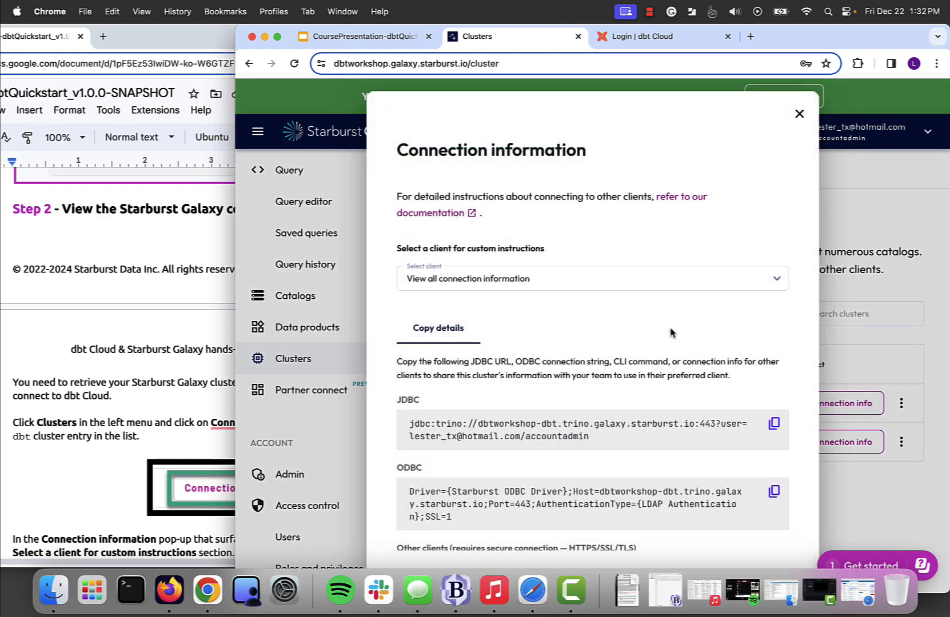
scroll(671, 333, "down", 1)
scroll(670, 333, "up", 1)
scroll(670, 332, "down", 3)
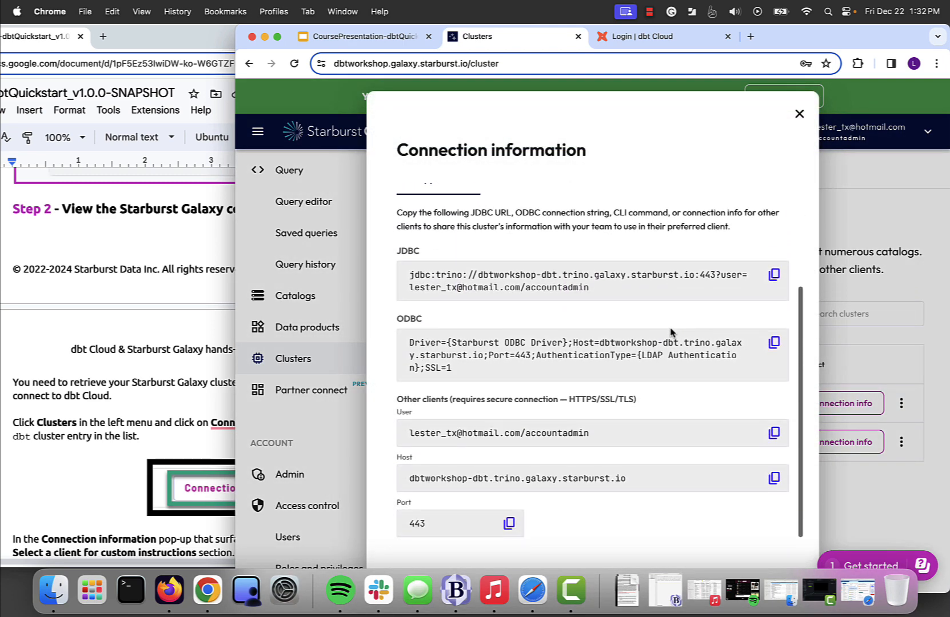
scroll(671, 332, "up", 3)
Step: Choose dbt as the client to list the cluster's user, host and port 443
left_click(95, 485)
scroll(95, 485, "down", 5)
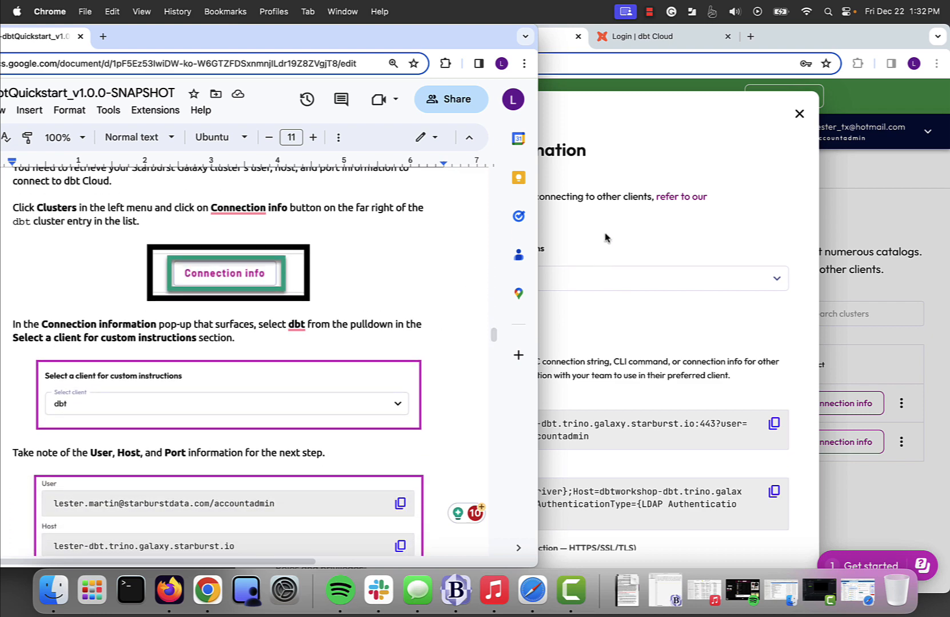
left_click(612, 207)
left_click(479, 295)
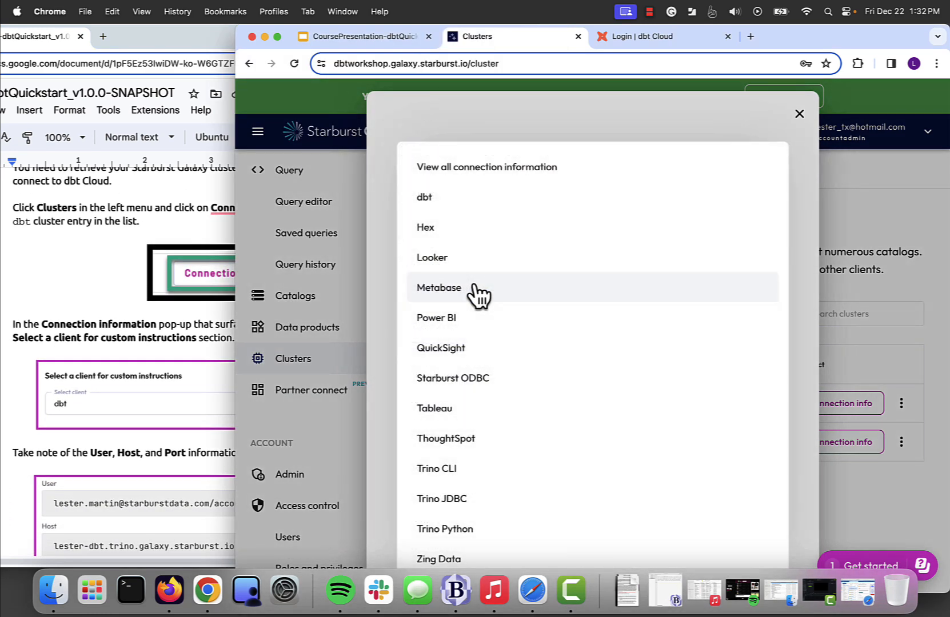
left_click(437, 200)
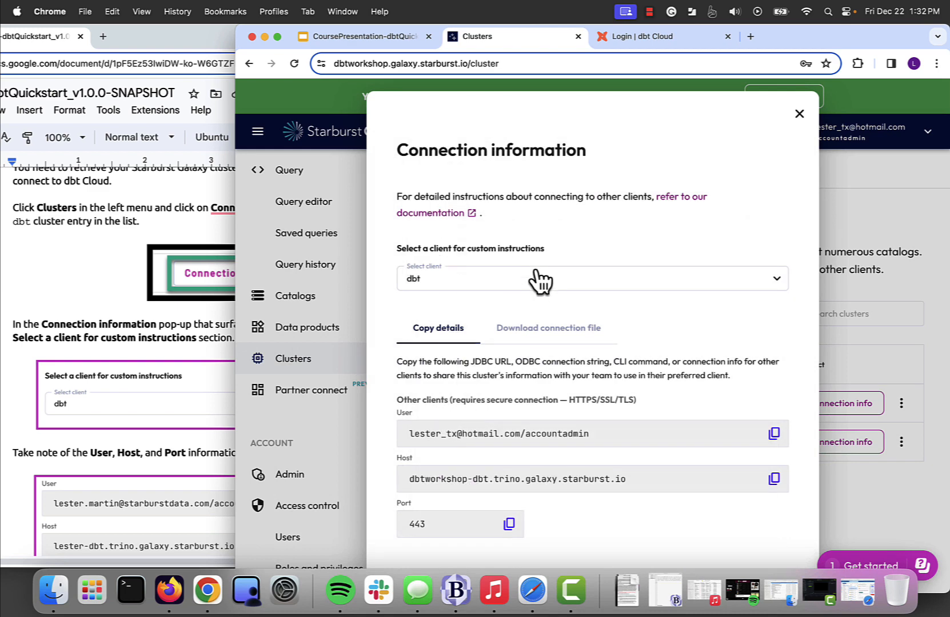
scroll(538, 321, "down", 1)
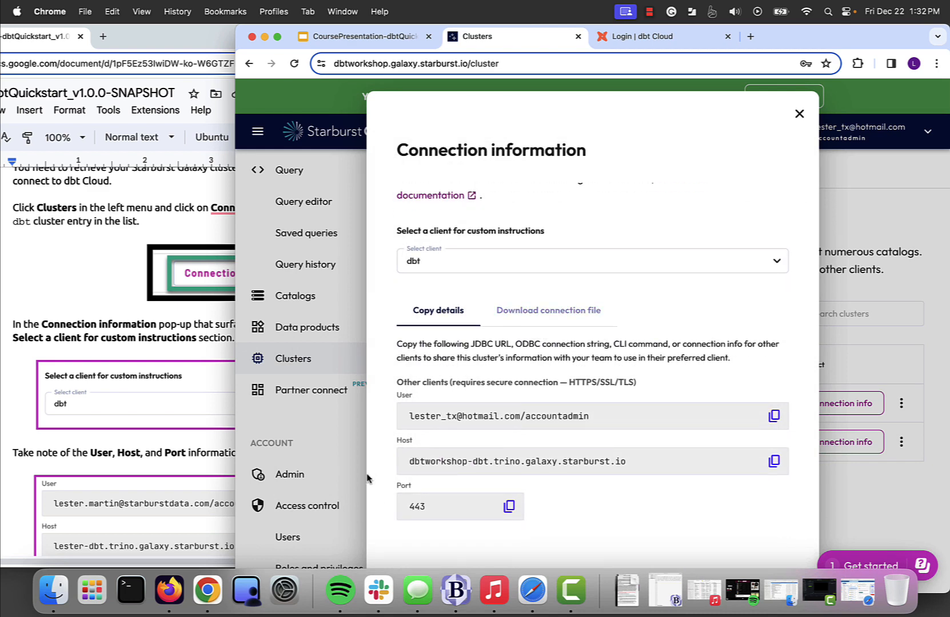
left_click(3, 418)
scroll(9, 413, "down", 5)
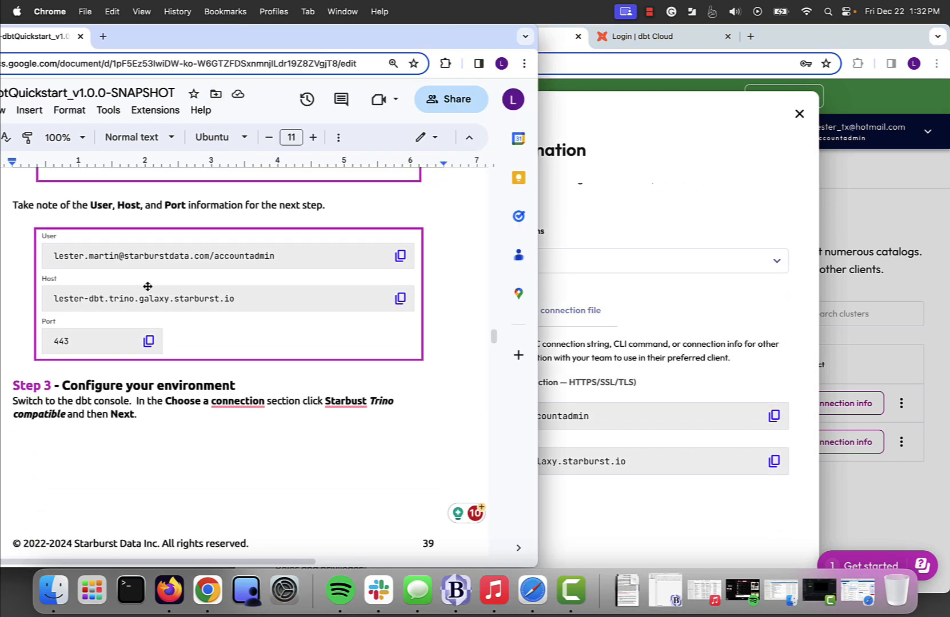
Step: Compare the Starburst connection details with the guide's Step 3, then return to dbt Cloud setup
left_click(746, 215)
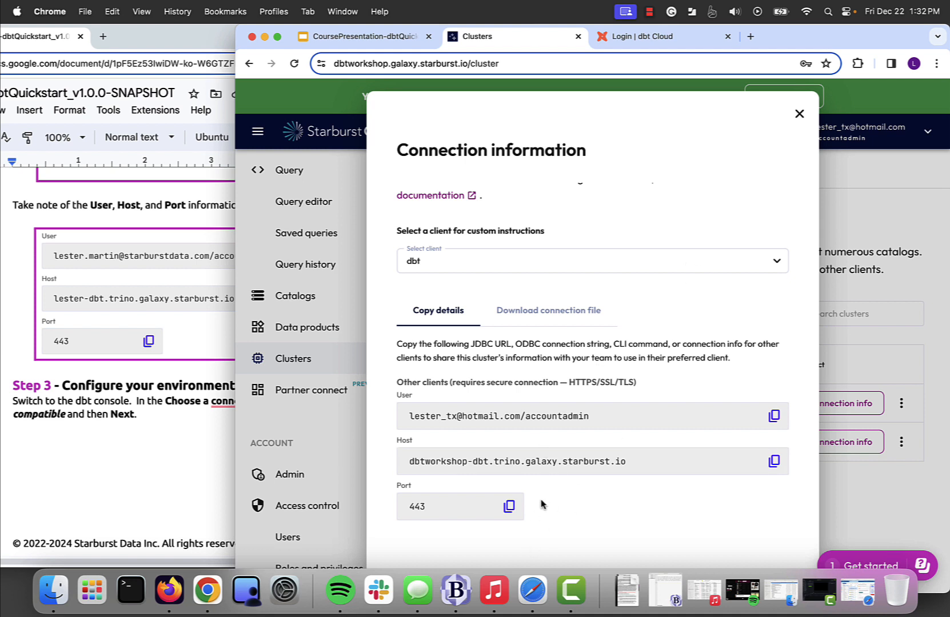
left_click(171, 502)
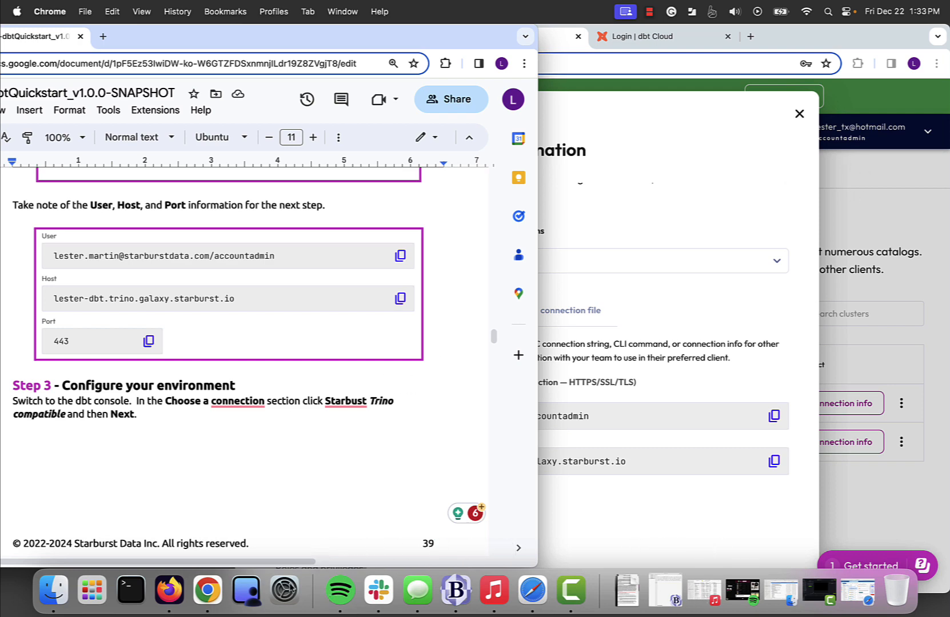
left_click(170, 590)
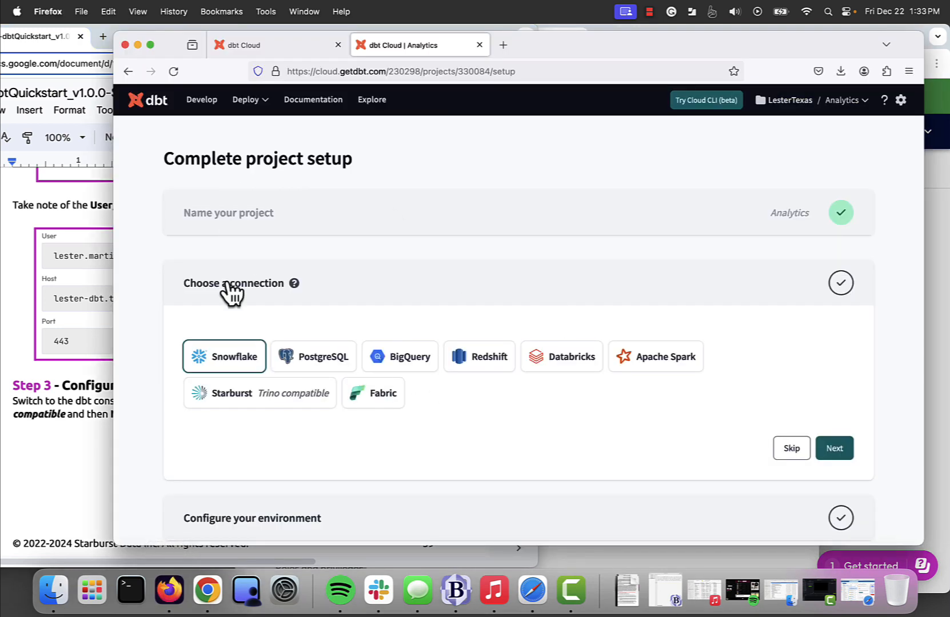
Step: Pick the Starburst (Trino compatible) connection and continue to environment settings showing port 443
left_click(46, 460)
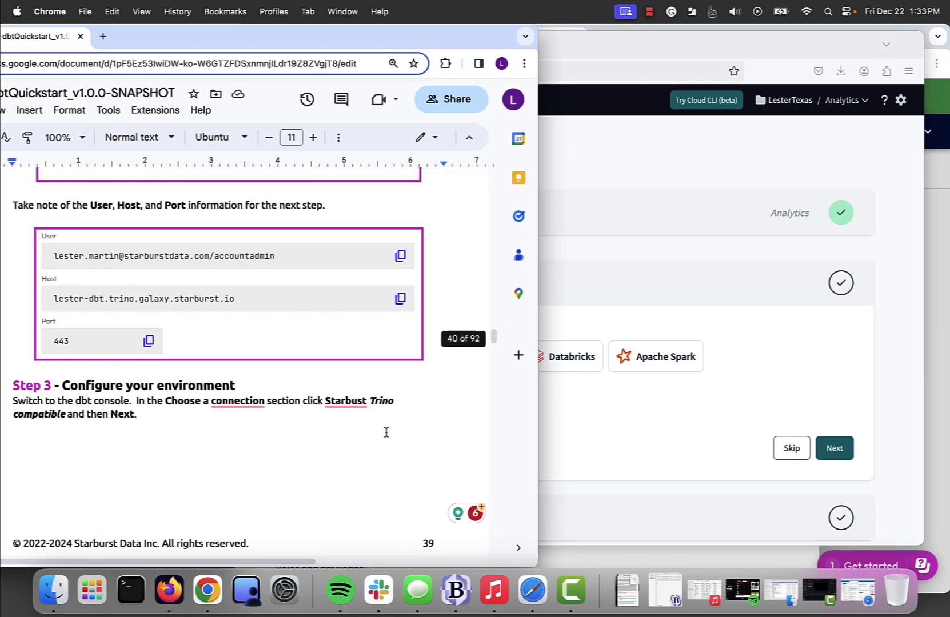
left_click(601, 405)
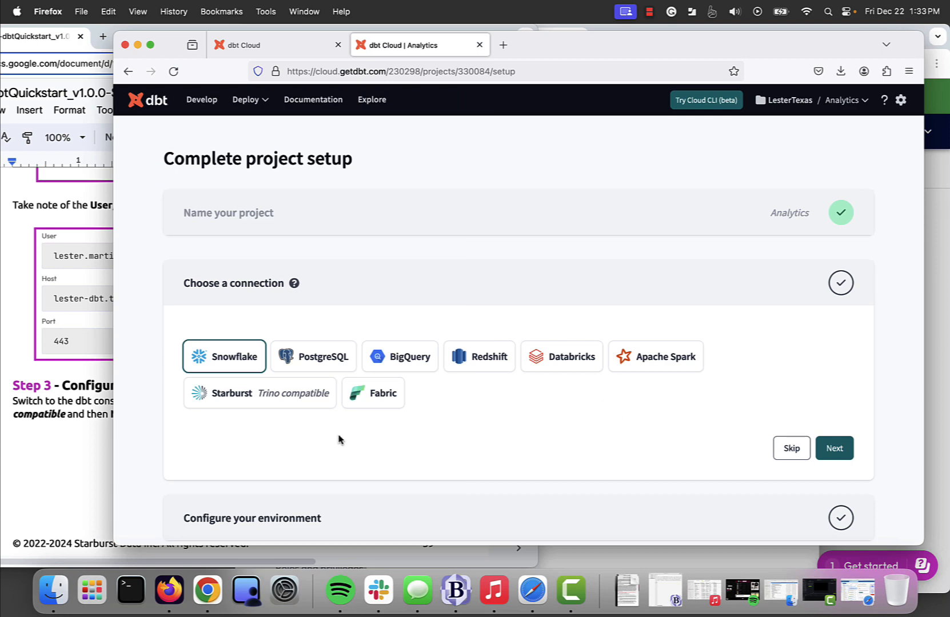
left_click(299, 407)
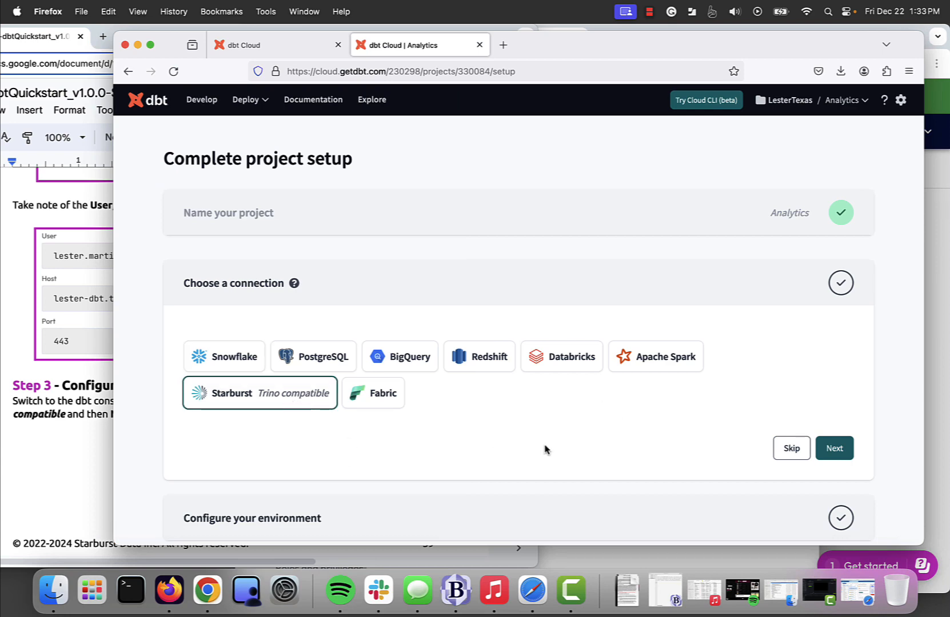
left_click(84, 484)
left_click(845, 453)
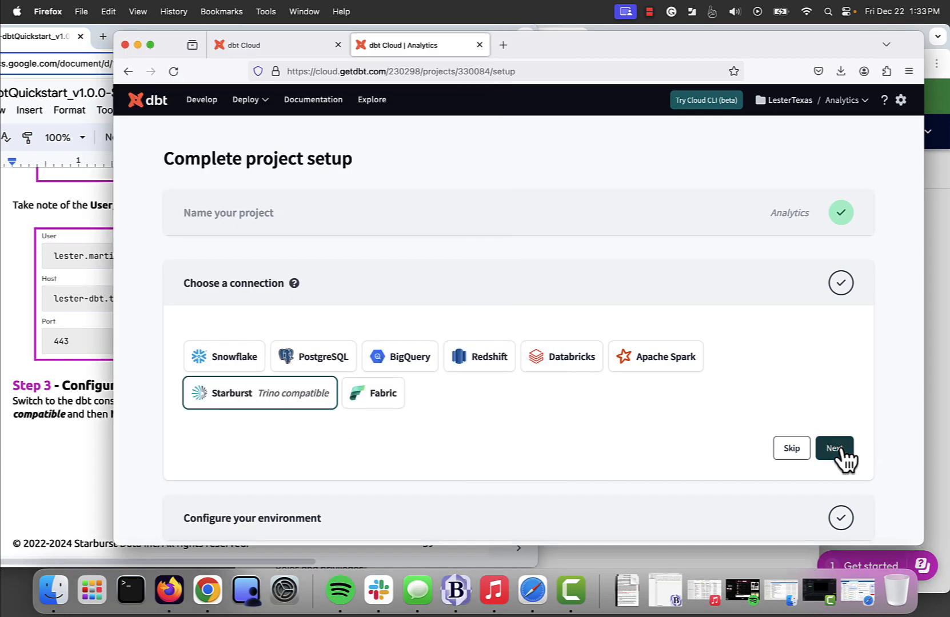
left_click(844, 452)
scroll(363, 407, "down", 5)
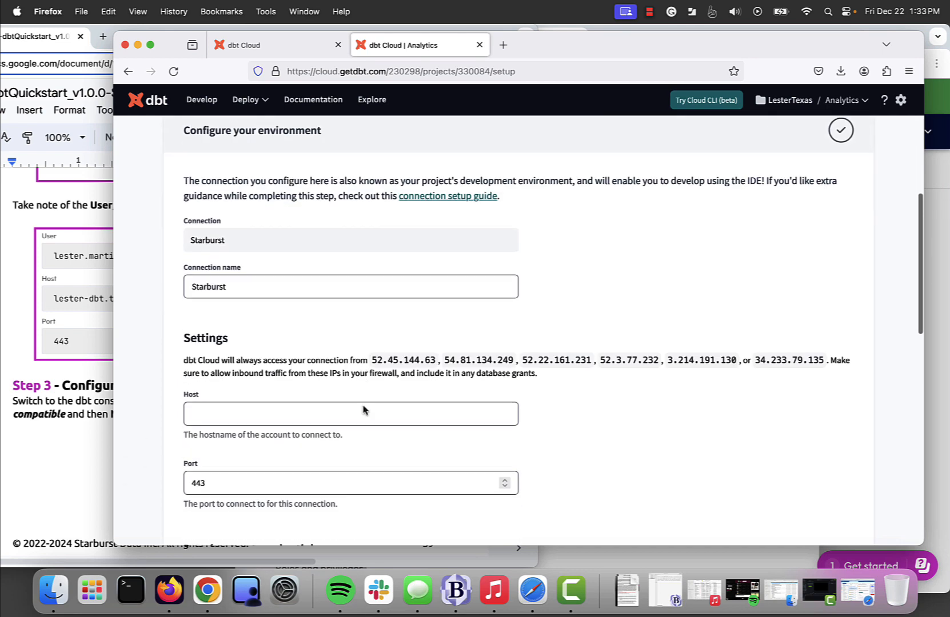
left_click(108, 458)
Step: Scroll the guide to the Configure your environment instructions for Host, Port 443 and User
scroll(103, 457, "down", 10)
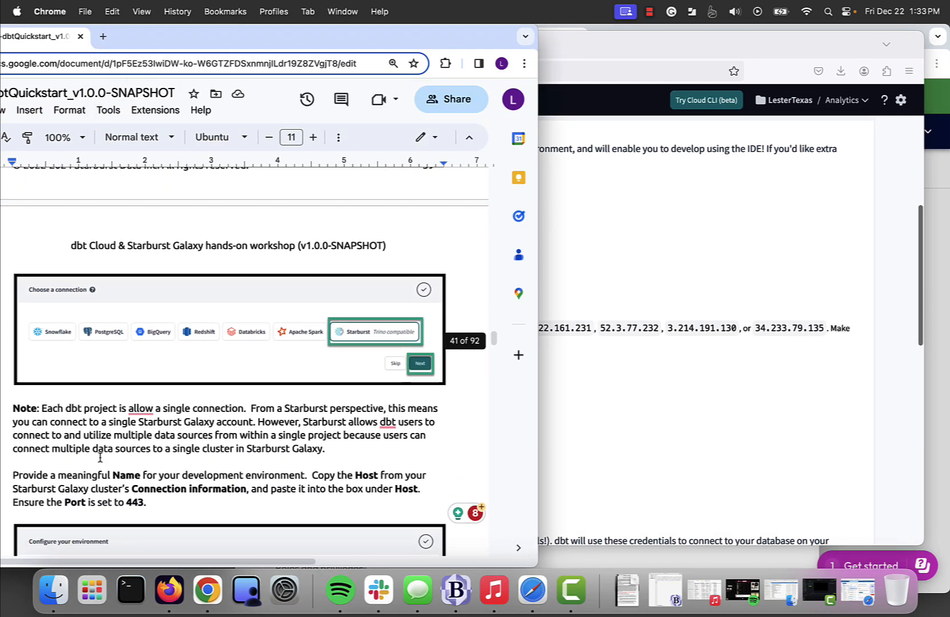
scroll(100, 458, "down", 1)
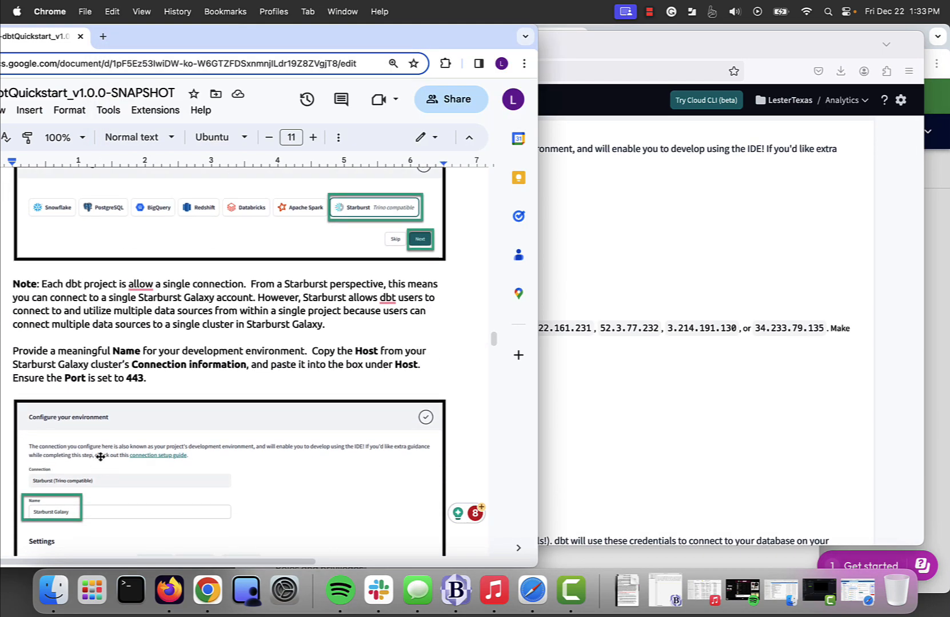
scroll(159, 326, "down", 1)
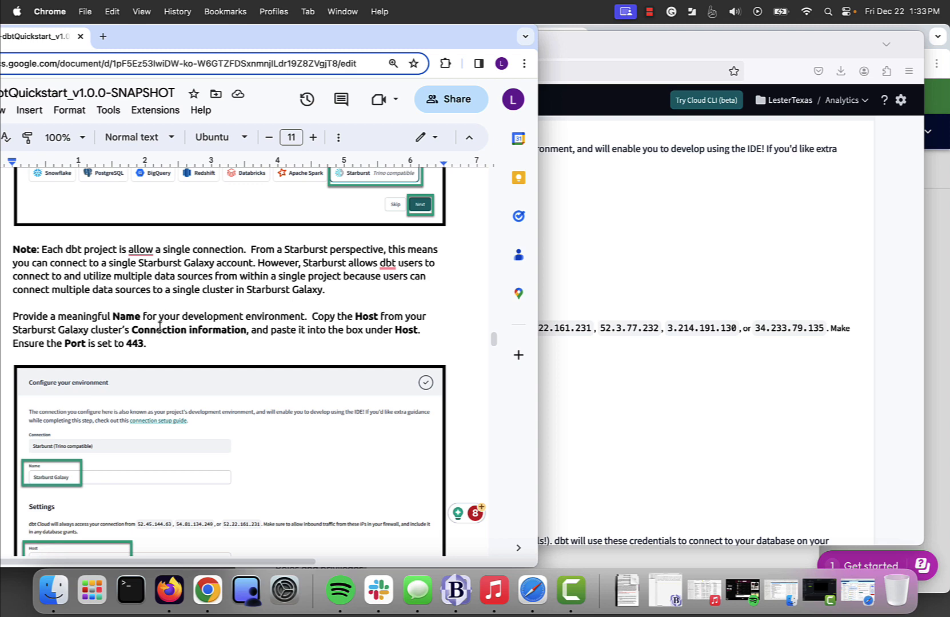
scroll(212, 286, "down", 3)
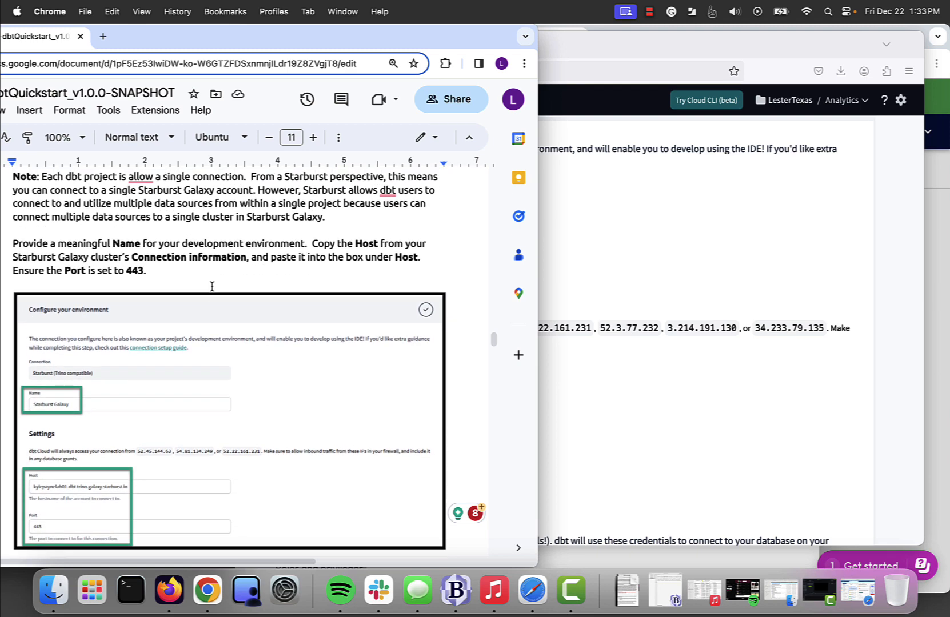
scroll(211, 283, "down", 3)
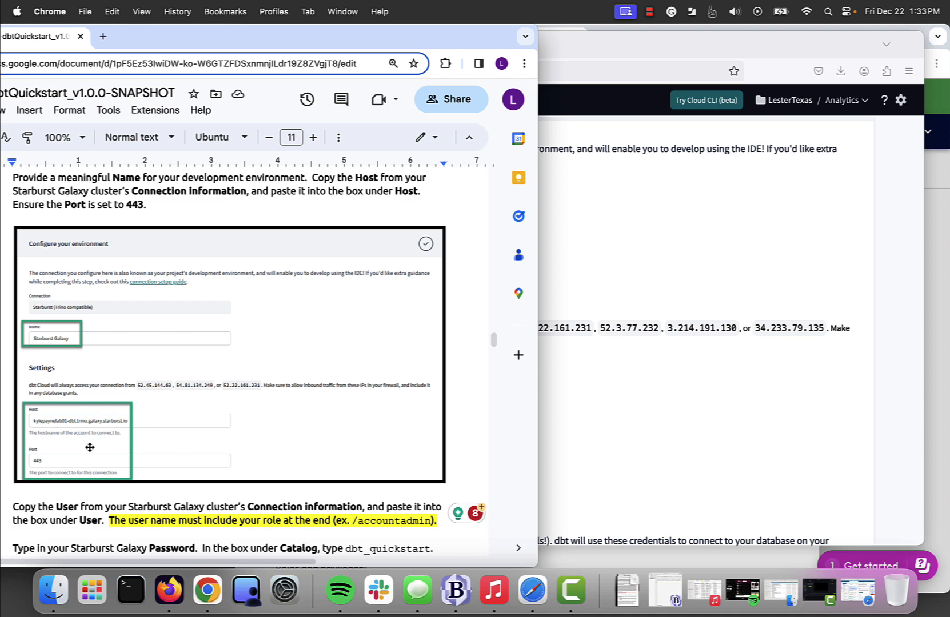
left_click(595, 408)
Step: Copy the Starburst cluster's host name into dbt Cloud's Host field
left_click(298, 257)
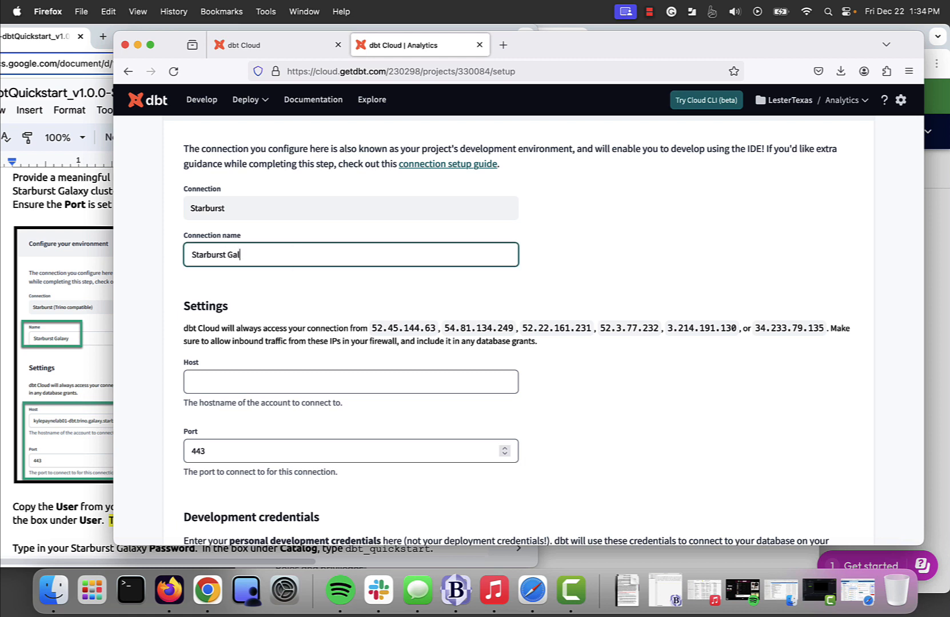
key("Tab")
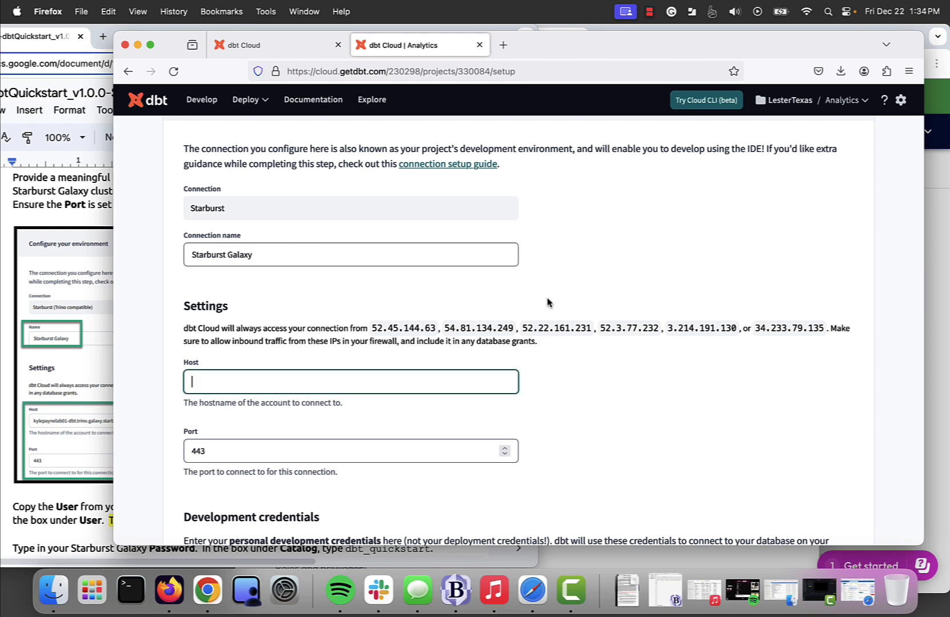
left_click(933, 394)
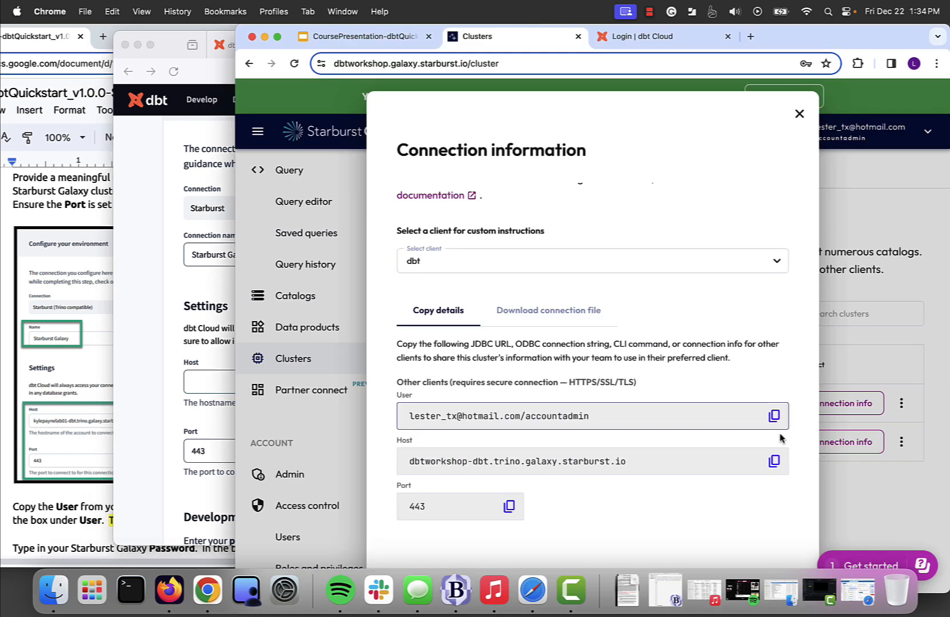
left_click(775, 462)
left_click(193, 387)
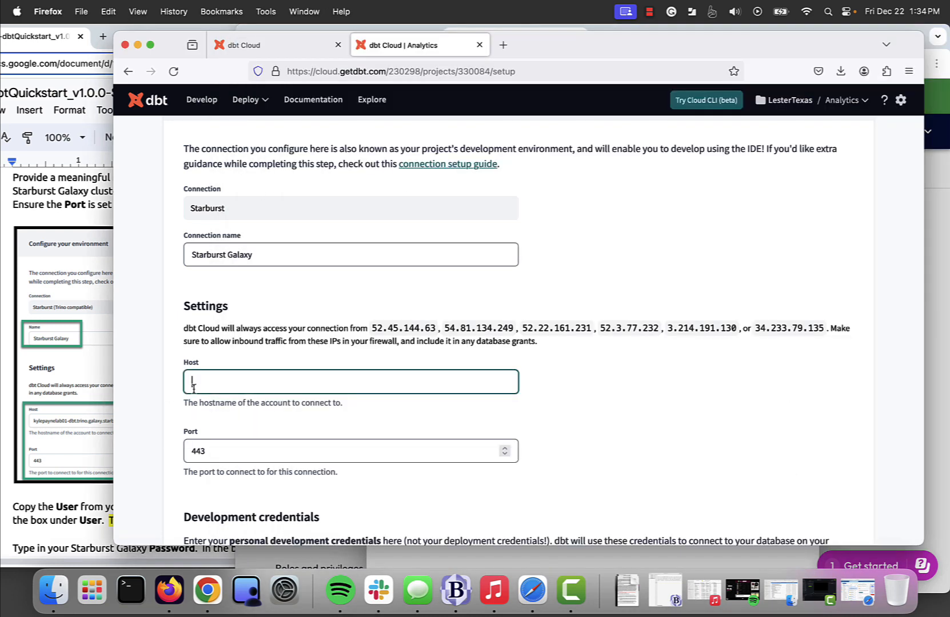
key("super+v")
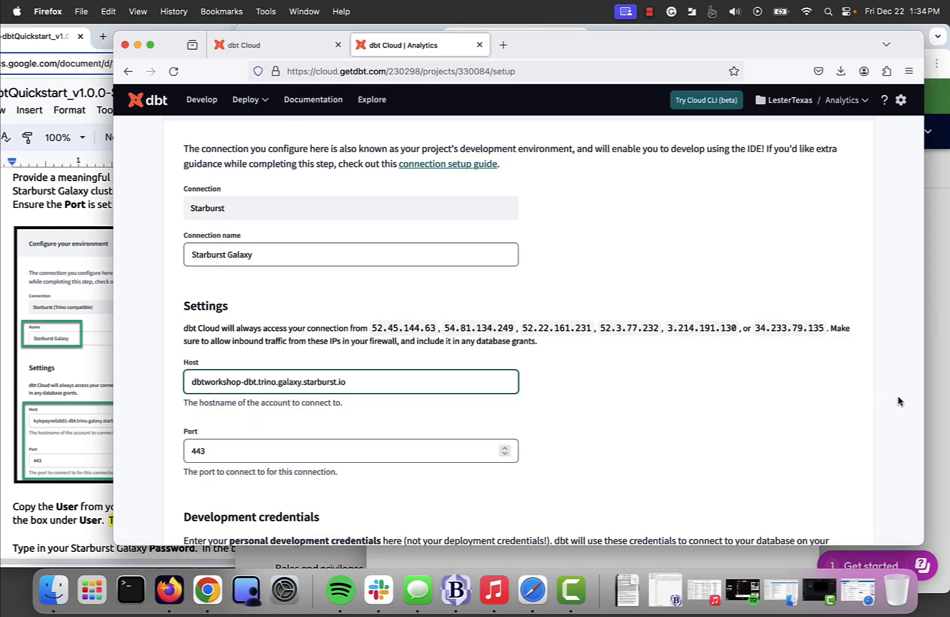
left_click(931, 399)
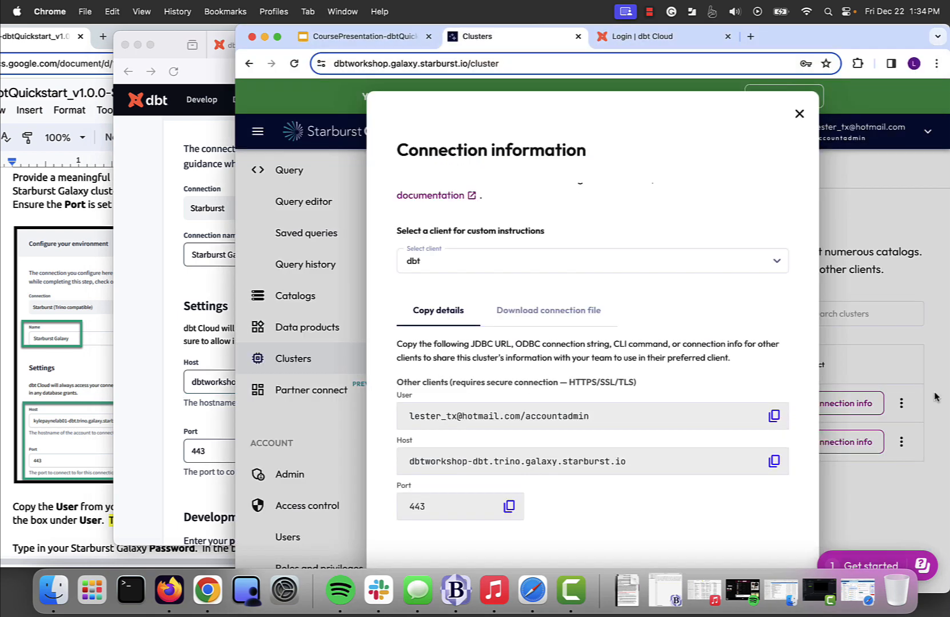
left_click(164, 432)
scroll(173, 440, "down", 4)
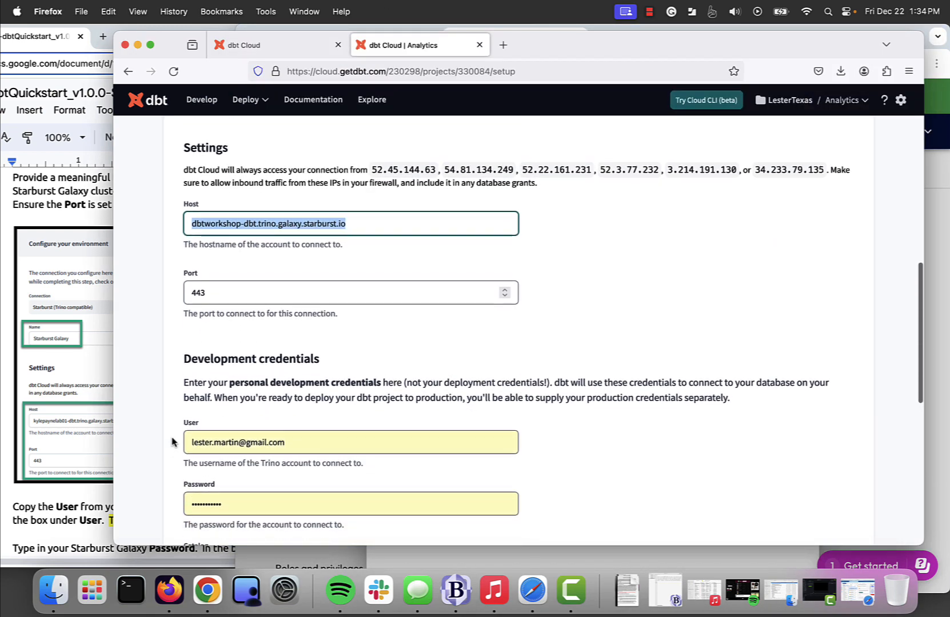
scroll(173, 442, "down", 2)
Step: Replace the User value with the Starburst Galaxy user name ending in /accountadmin
left_click(87, 387)
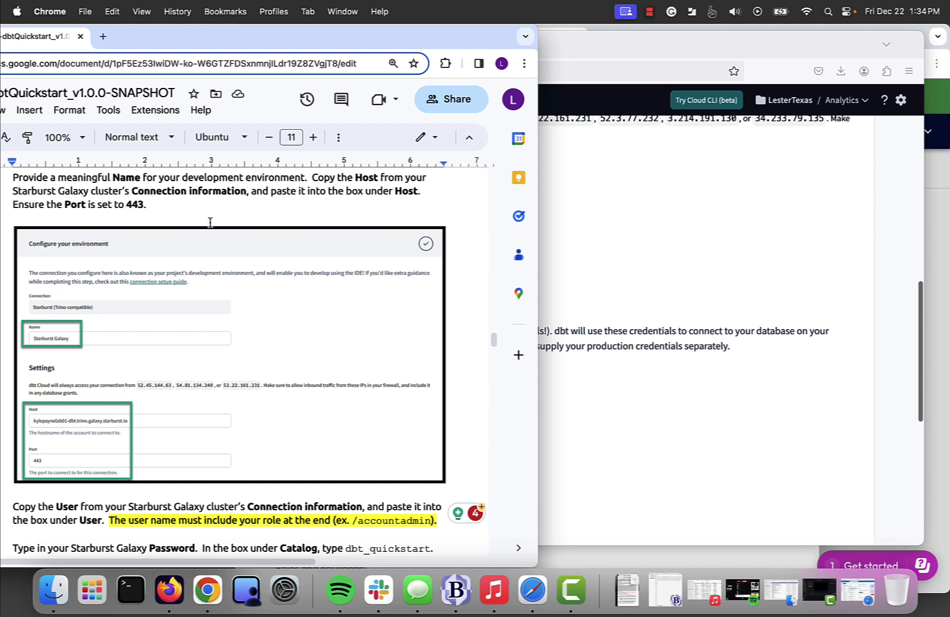
scroll(172, 324, "down", 5)
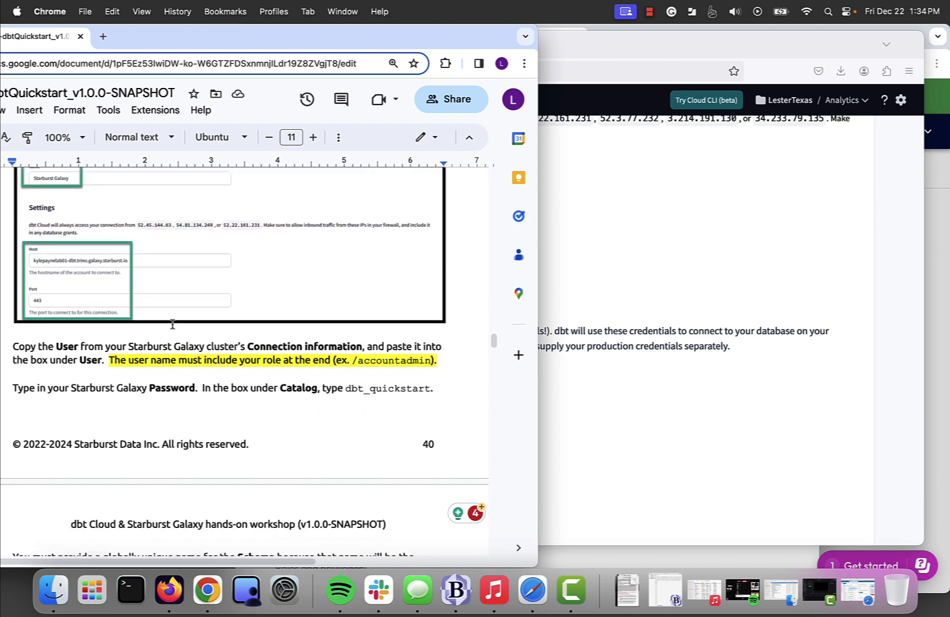
scroll(172, 324, "down", 5)
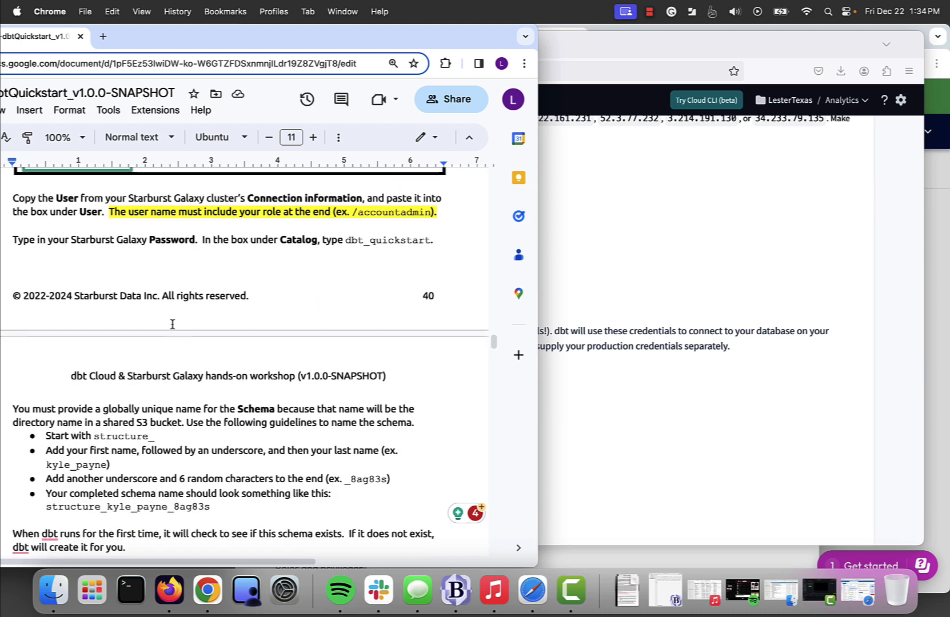
key("super+Tab")
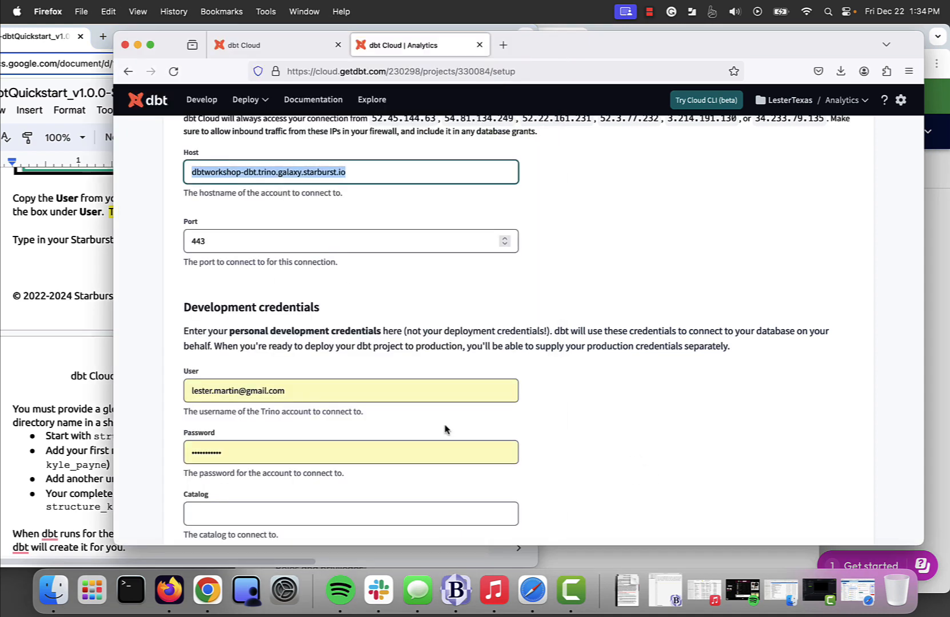
scroll(657, 407, "down", 1)
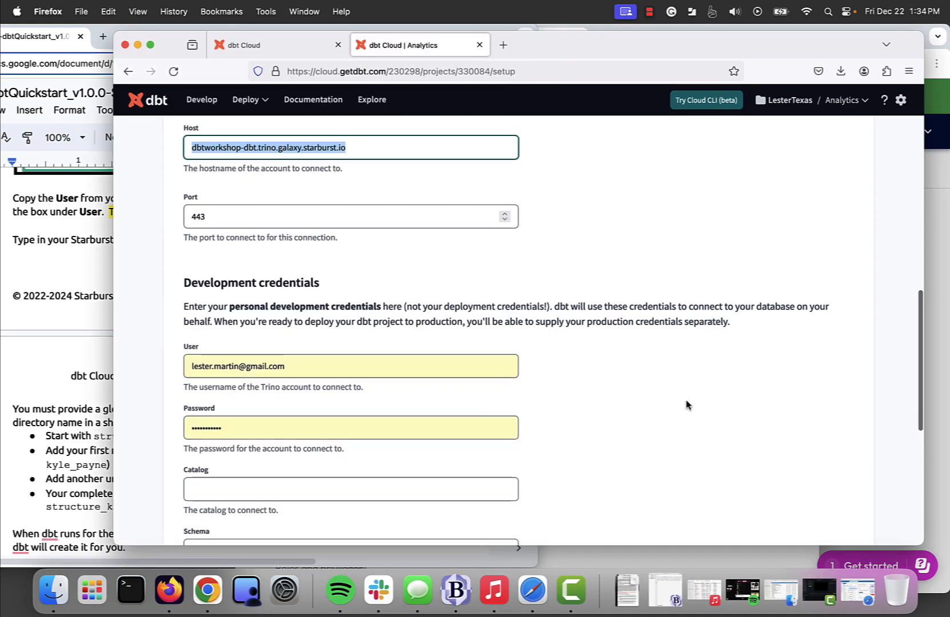
left_click(930, 352)
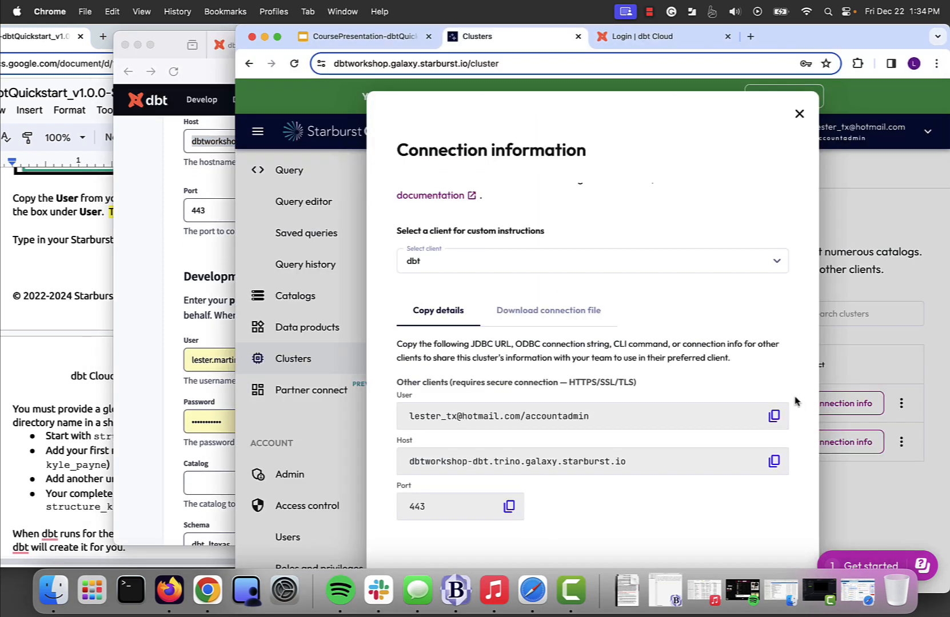
left_click(777, 416)
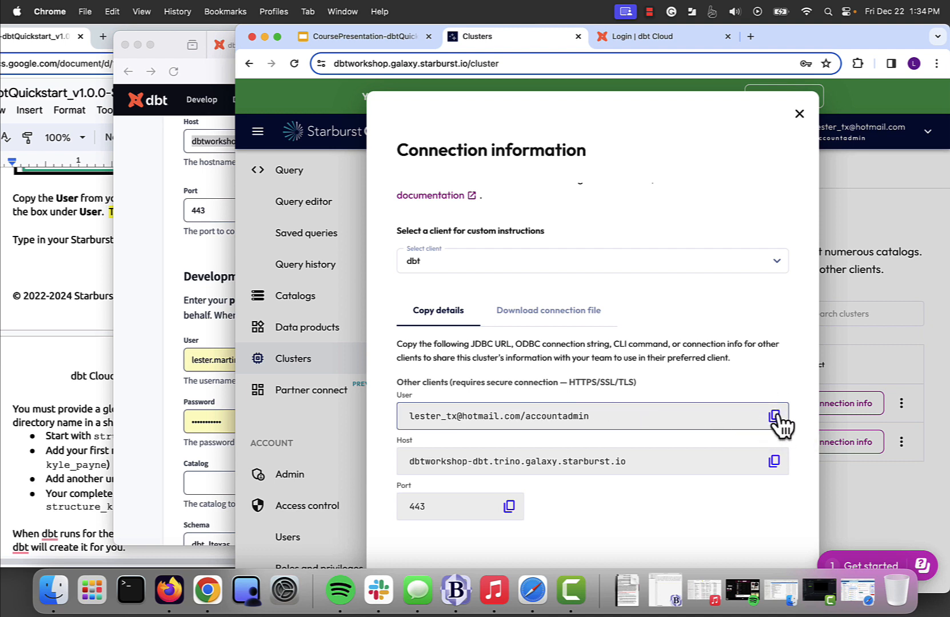
left_click(166, 383)
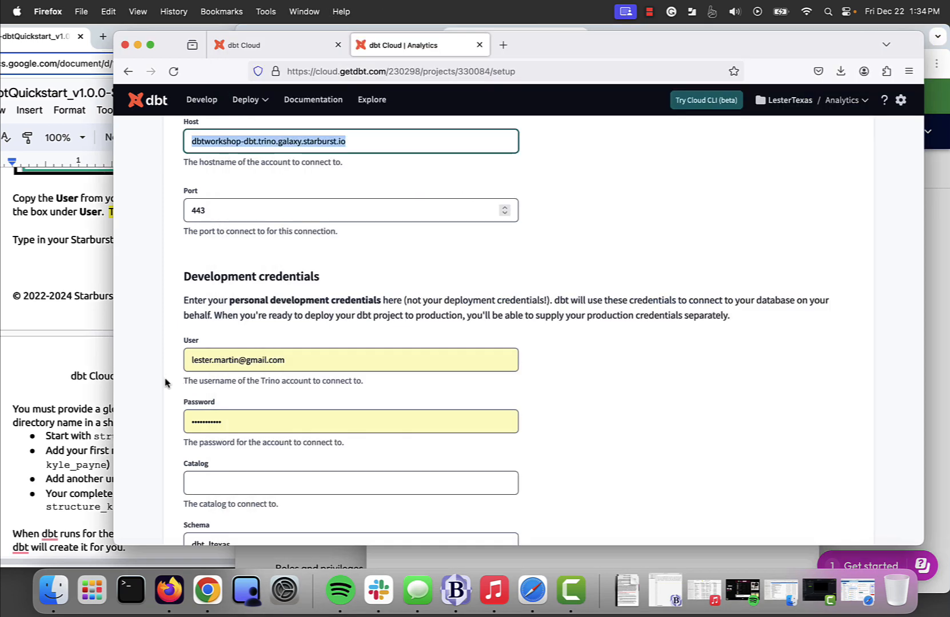
left_click(308, 366)
key("super+a")
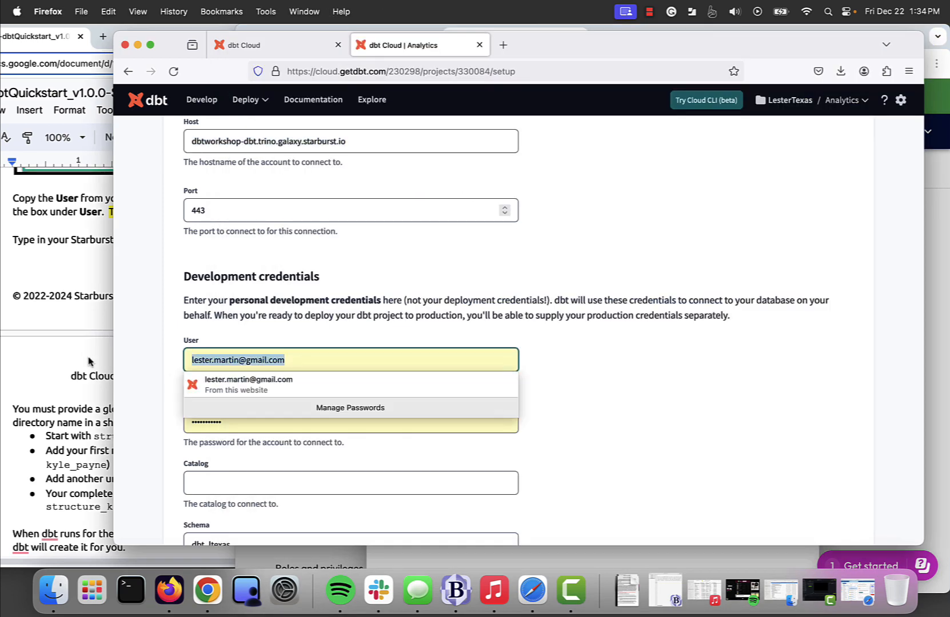
key("super+v")
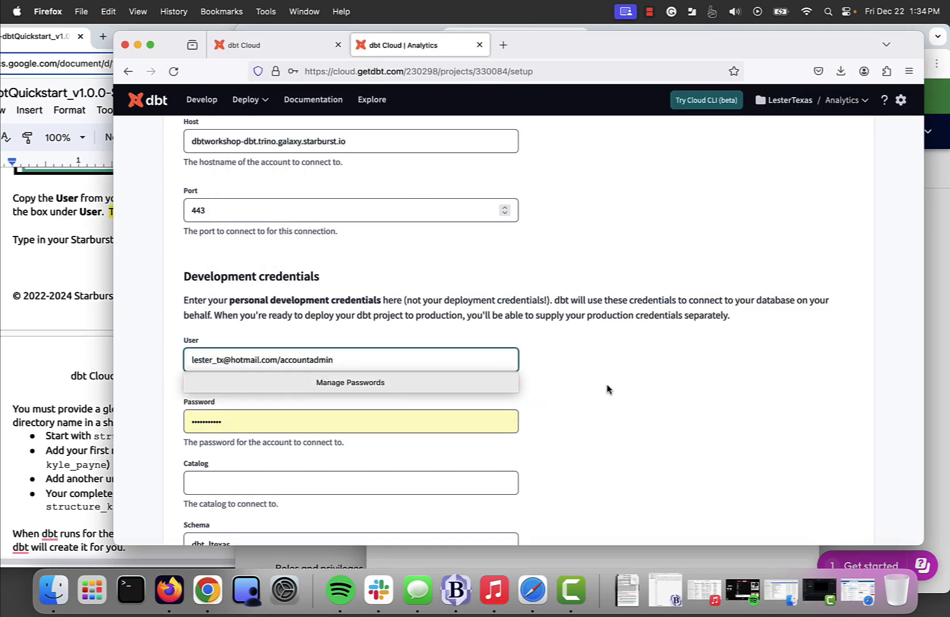
Step: Retype the account password in the Password field, then review the guide's schema-naming rules
left_click(195, 421)
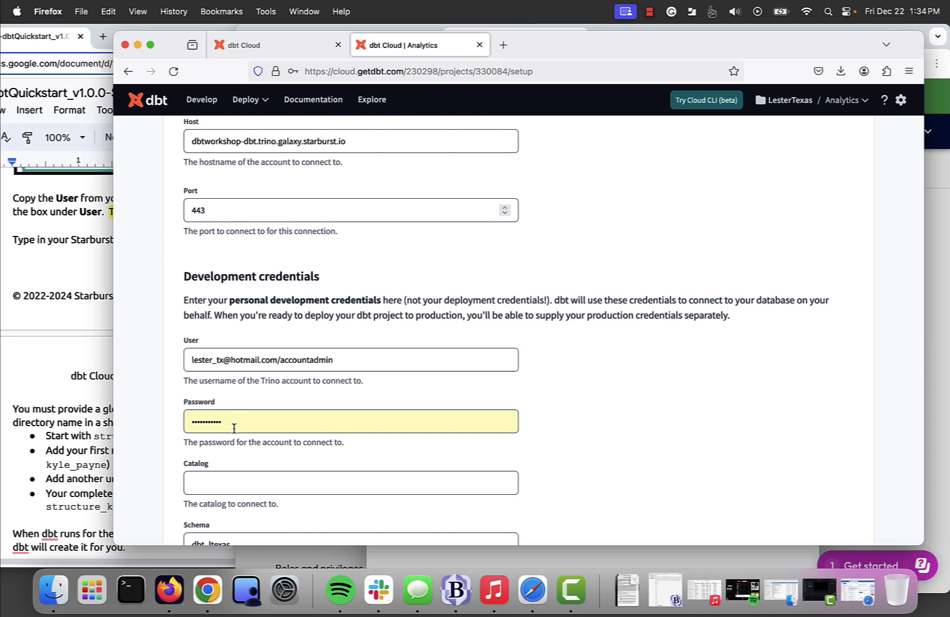
left_click(234, 422)
key("super+a")
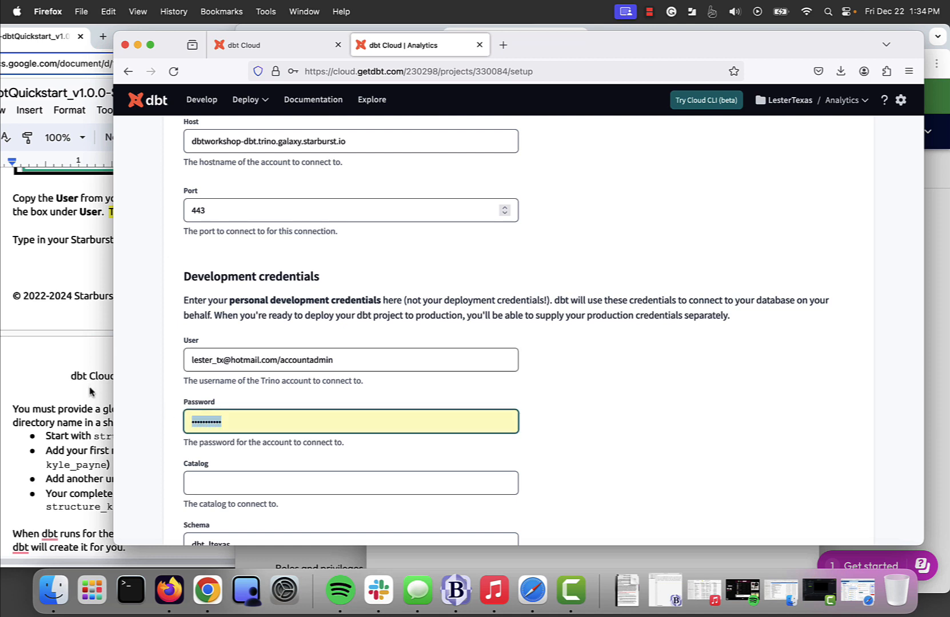
type("••")
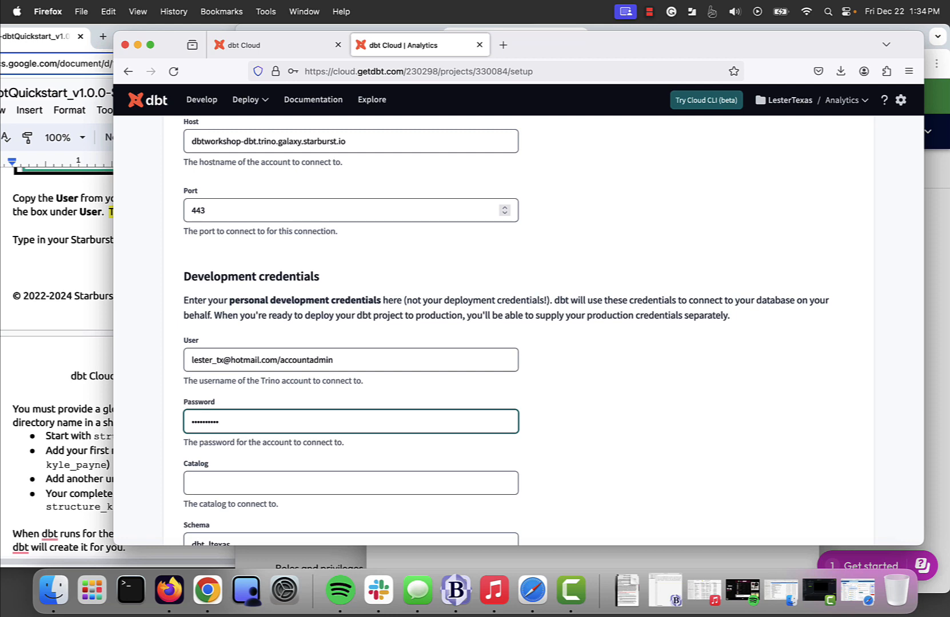
scroll(503, 393, "down", 2)
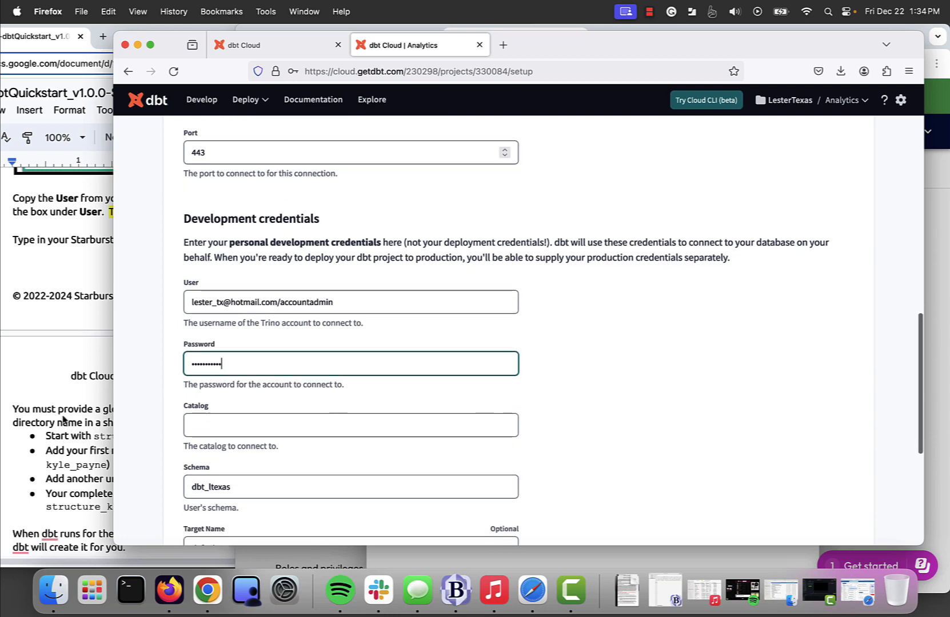
left_click(57, 394)
scroll(140, 451, "down", 2)
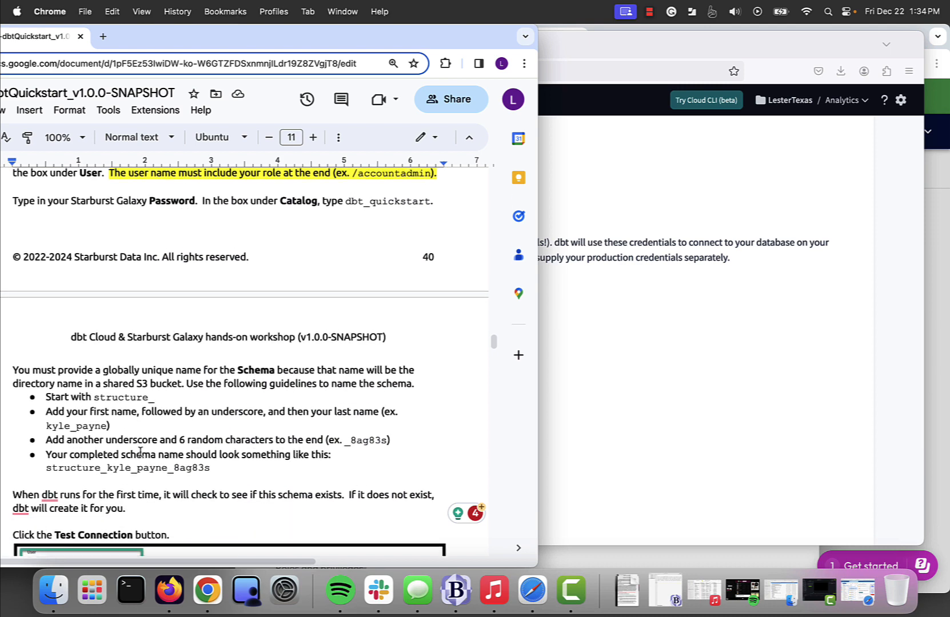
scroll(140, 452, "down", 1)
scroll(140, 451, "up", 2)
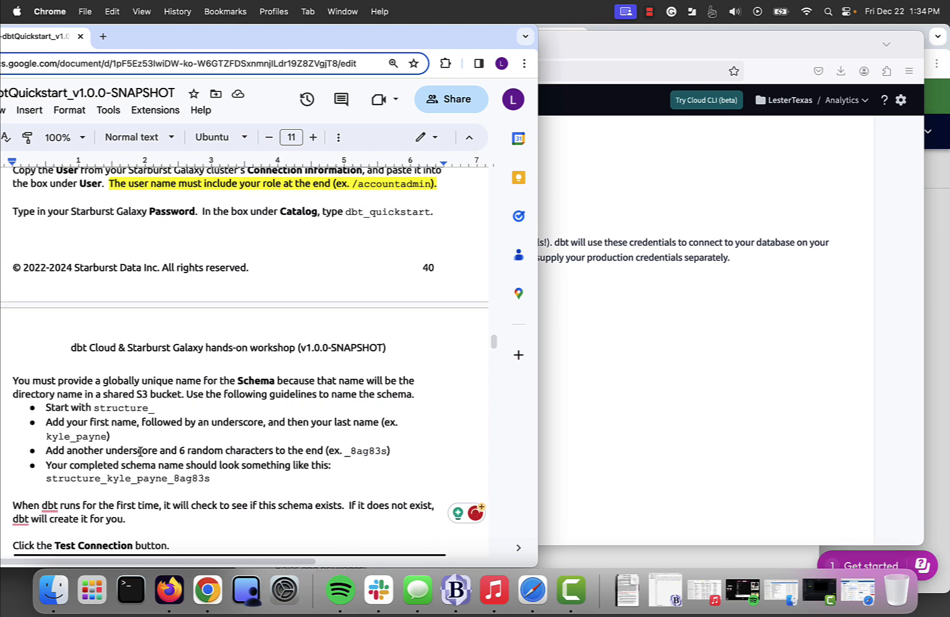
scroll(248, 291, "up", 2)
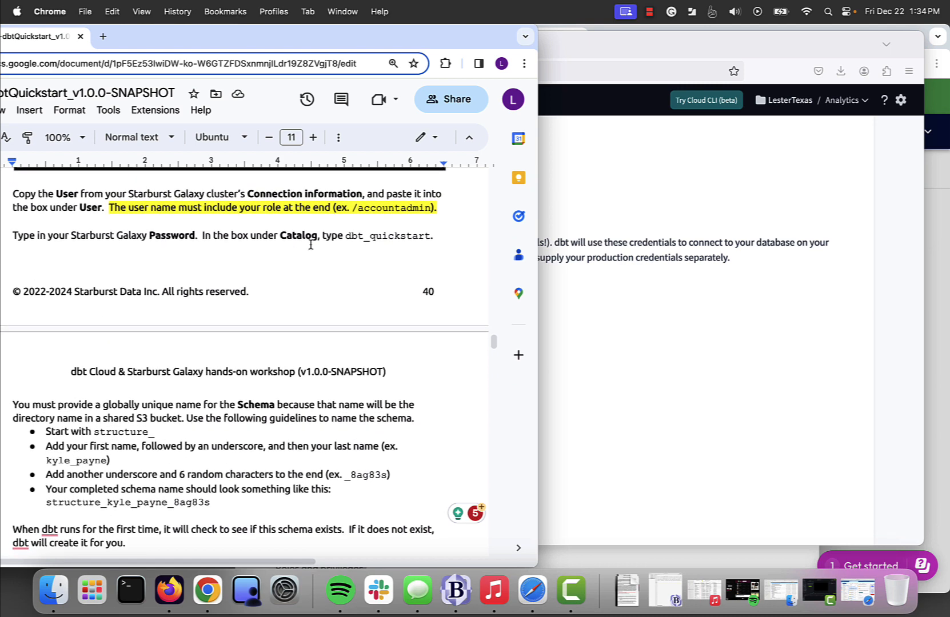
Step: Enter dbt_quickstart as the Catalog, checking the guide for the exact name
left_click(608, 434)
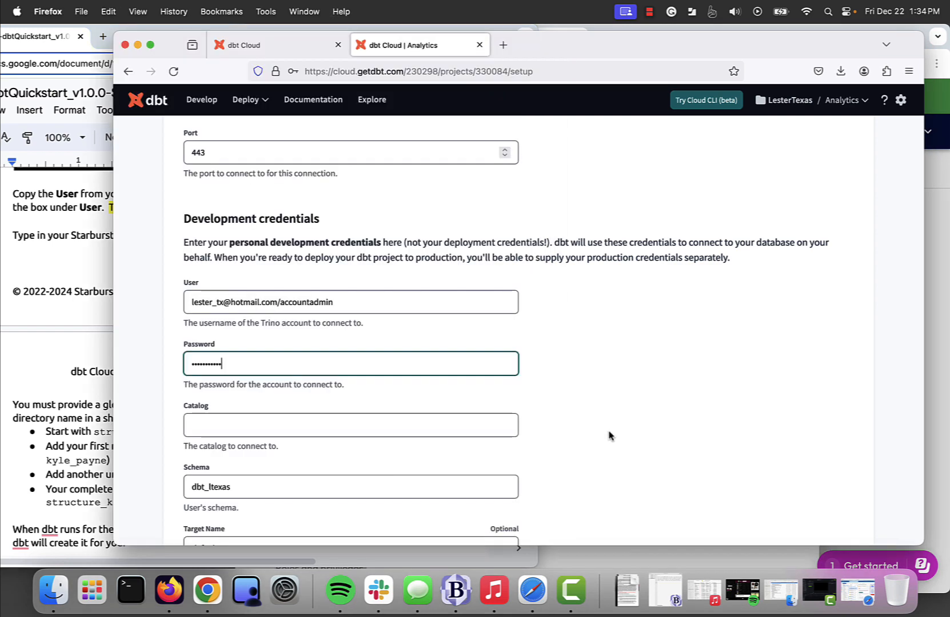
left_click(267, 420)
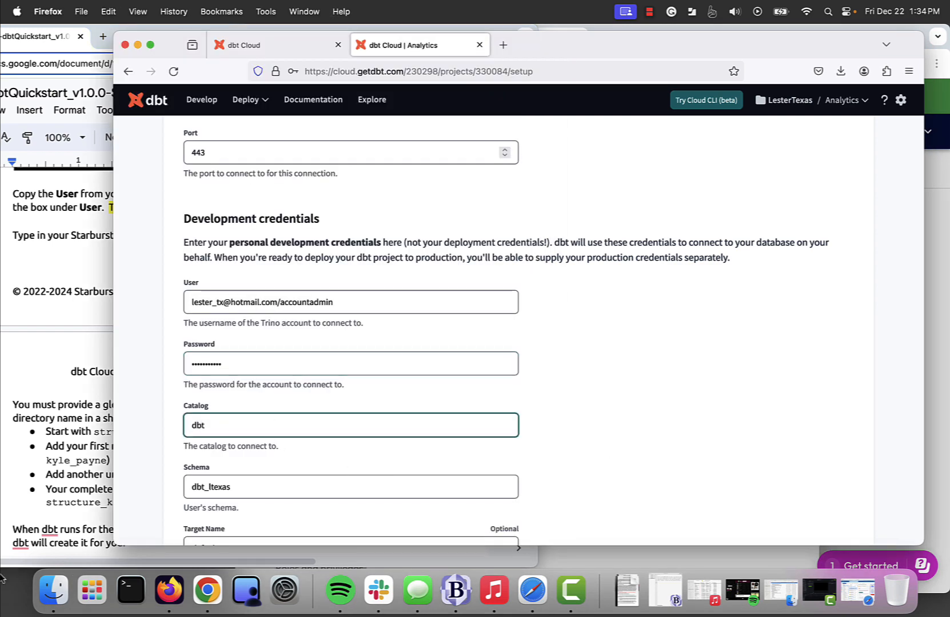
left_click(87, 452)
left_click(735, 377)
type("dbt_quickstart")
scroll(562, 354, "down", 1)
left_click(79, 382)
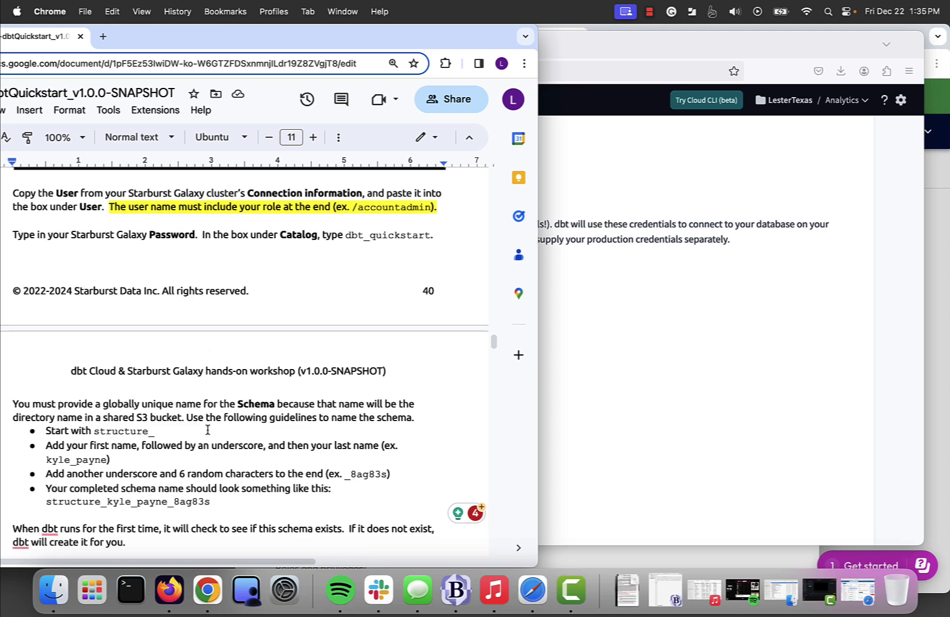
Step: Replace the dbt_ltexas schema with structure_ followed by the user's name and random digits
scroll(208, 431, "down", 1)
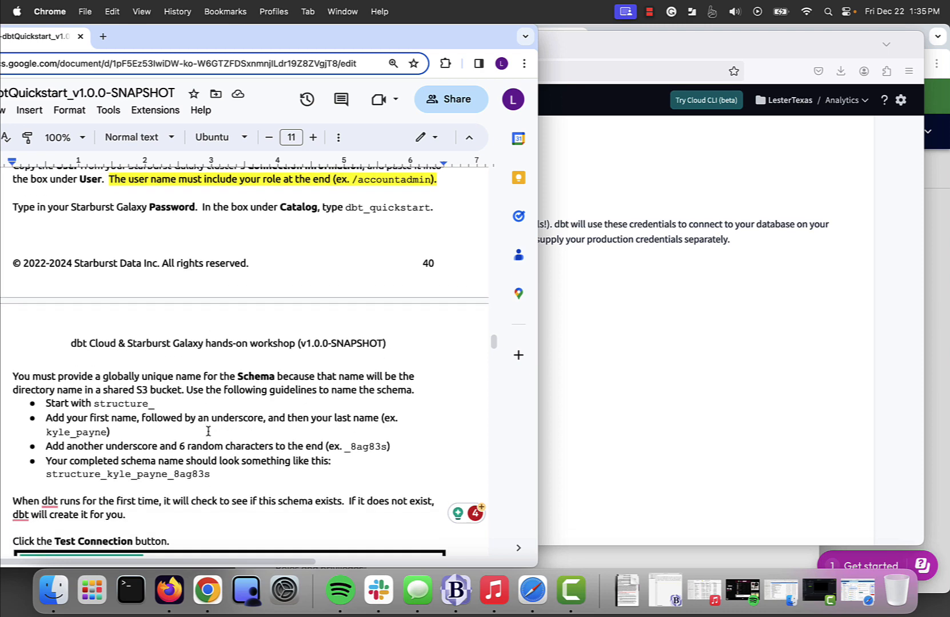
double_click(112, 405)
left_click(644, 417)
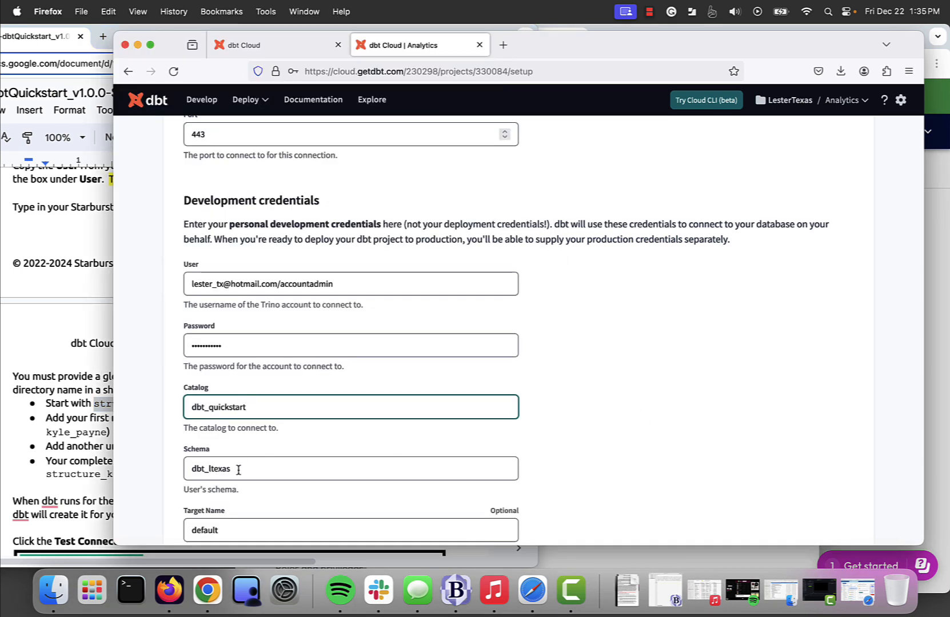
left_click(239, 470)
left_click_drag(243, 473, 135, 451)
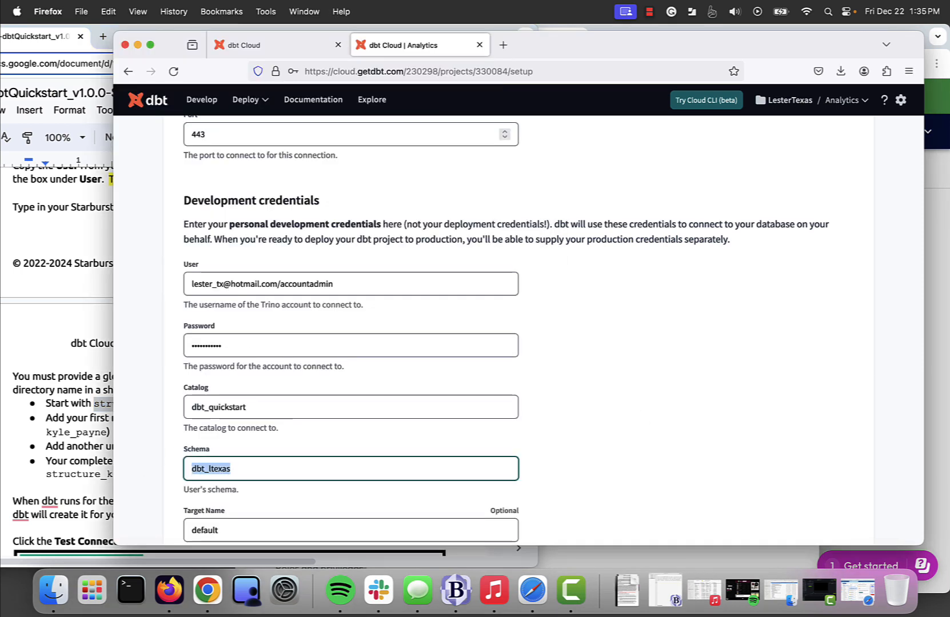
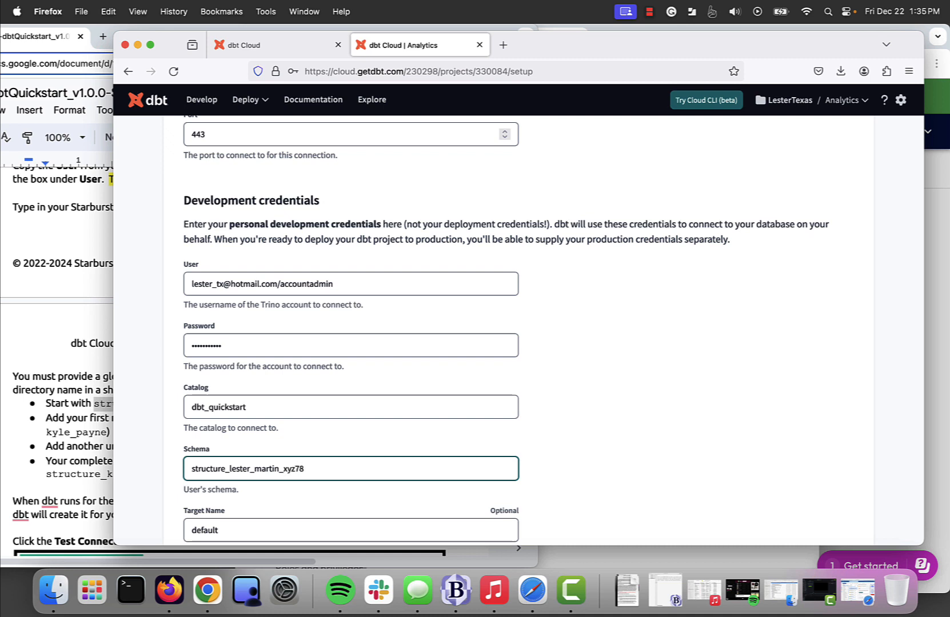
Step: Scroll the guide down to its connection-test instruction
scroll(349, 433, "down", 3)
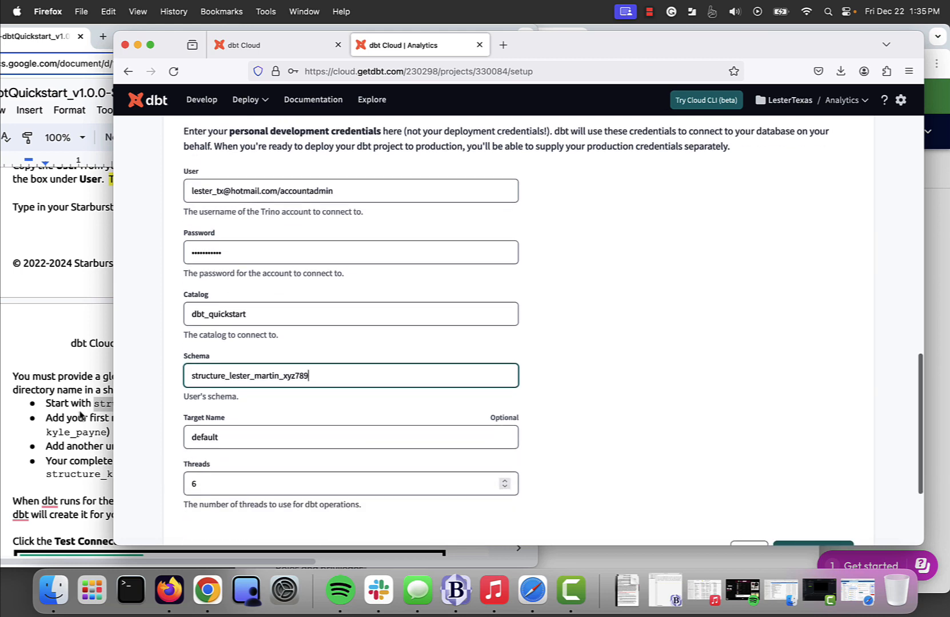
key("super+Tab")
scroll(80, 425, "down", 4)
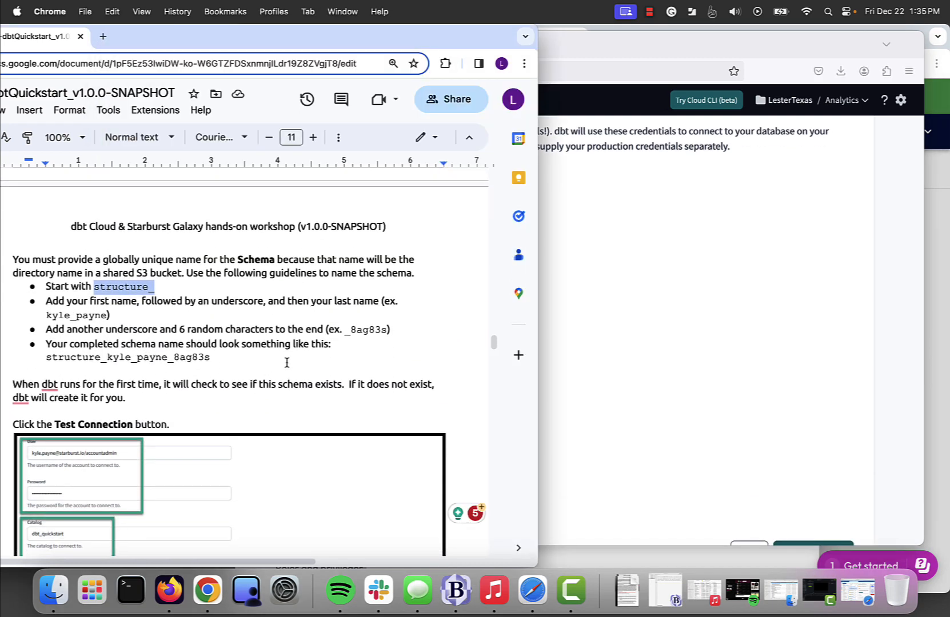
scroll(287, 363, "down", 5)
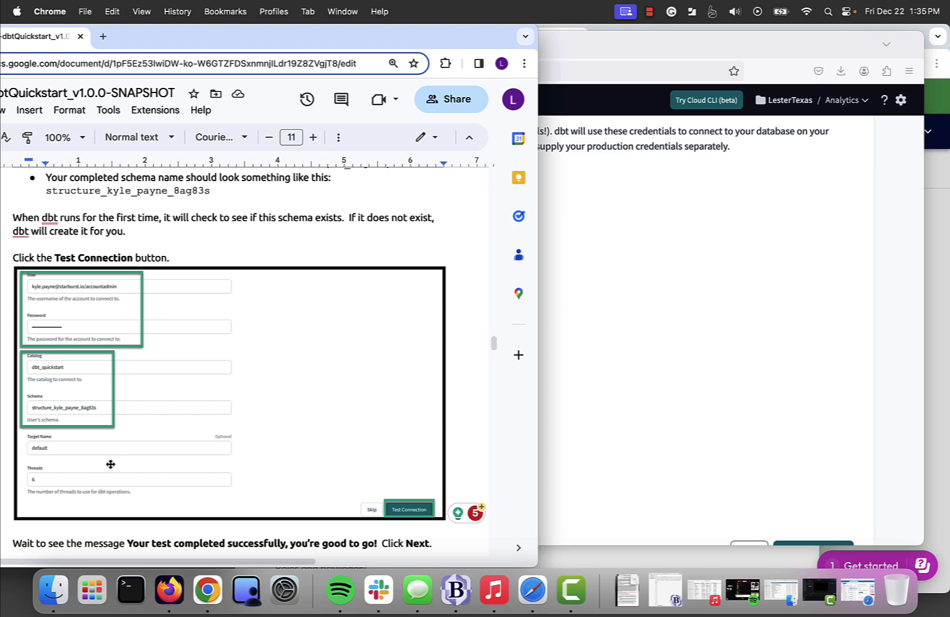
scroll(111, 464, "down", 7)
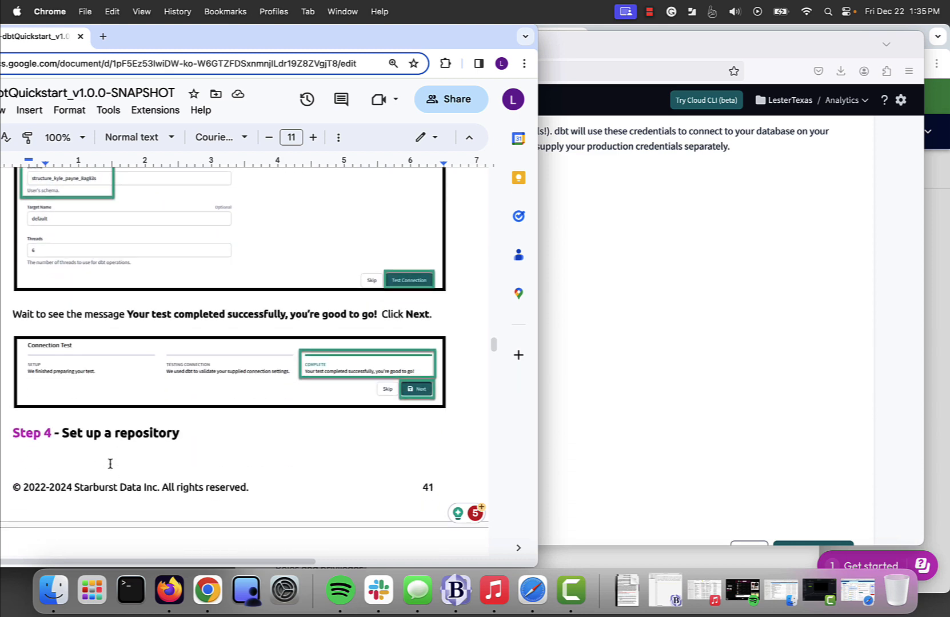
Step: Run the Starburst Galaxy connection test while following along in the guide
left_click(710, 355)
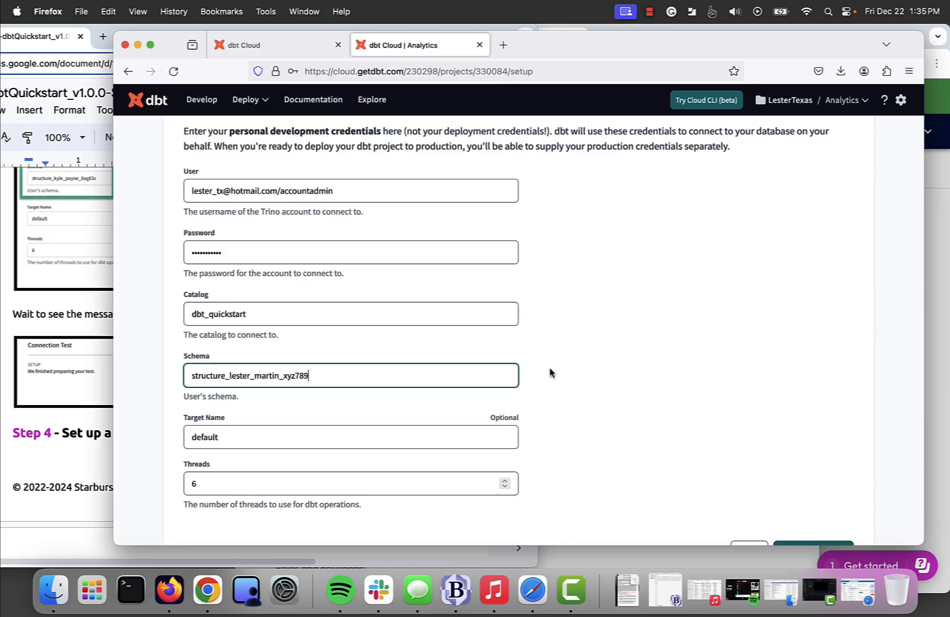
scroll(525, 395, "down", 5)
left_click(807, 413)
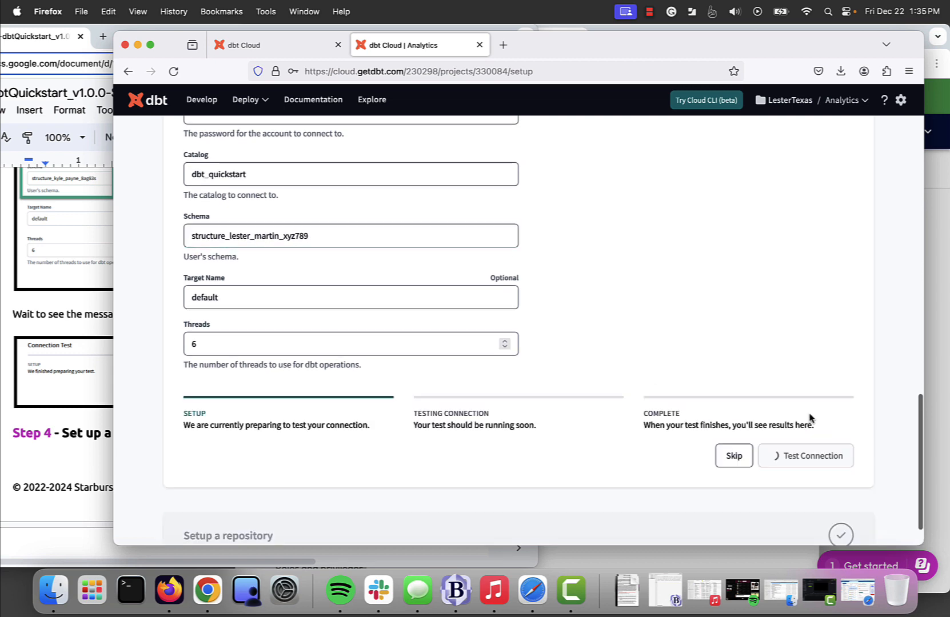
left_click(79, 465)
scroll(78, 464, "up", 10)
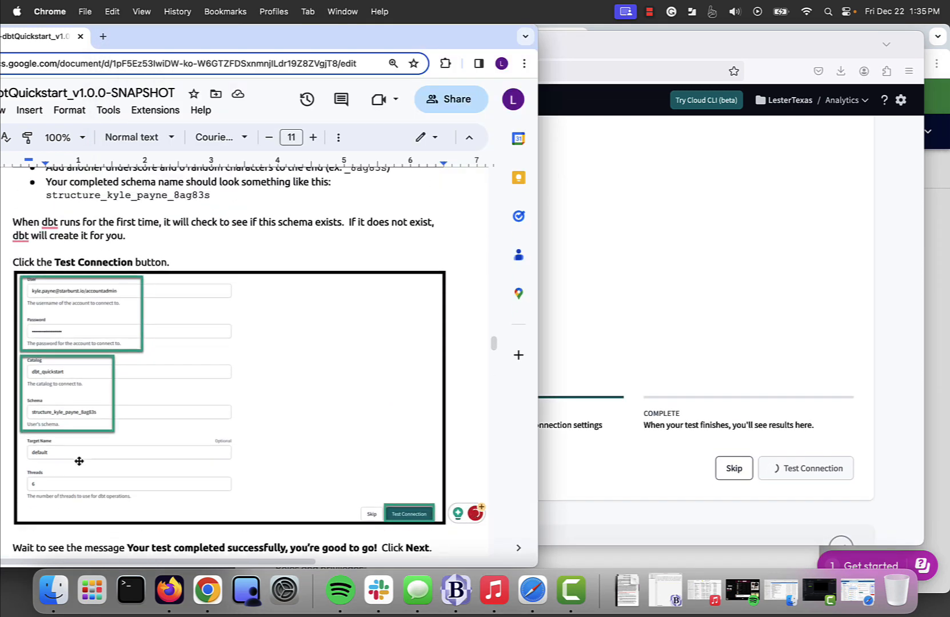
scroll(167, 424, "down", 12)
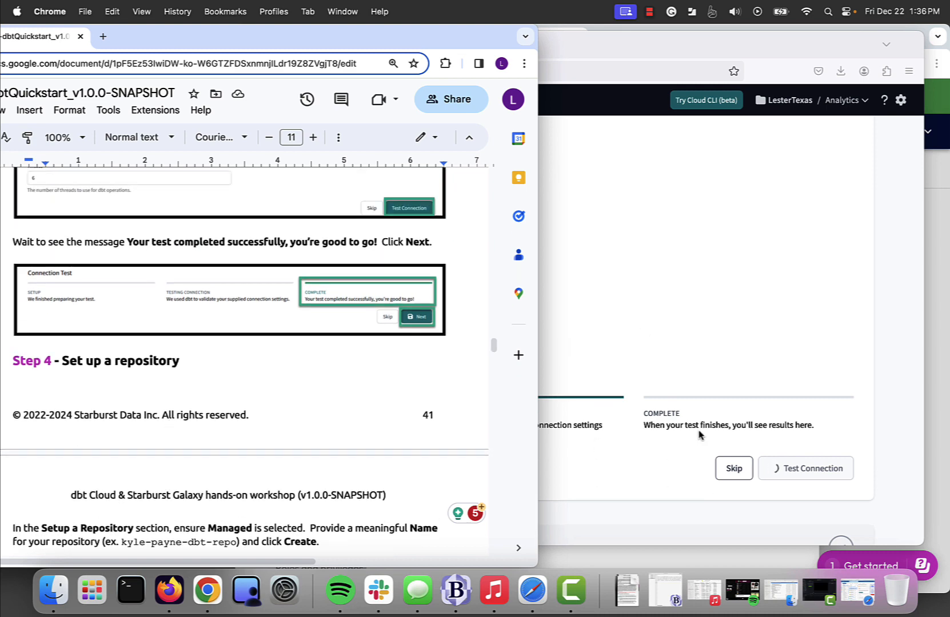
left_click(832, 318)
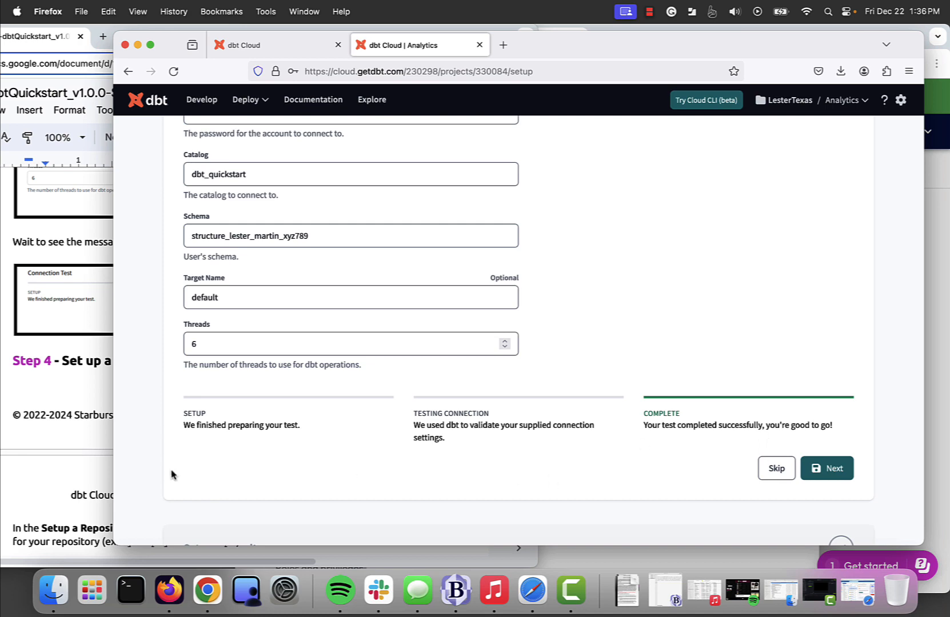
Step: Once the test completes successfully, save the connection with Next
left_click(48, 462)
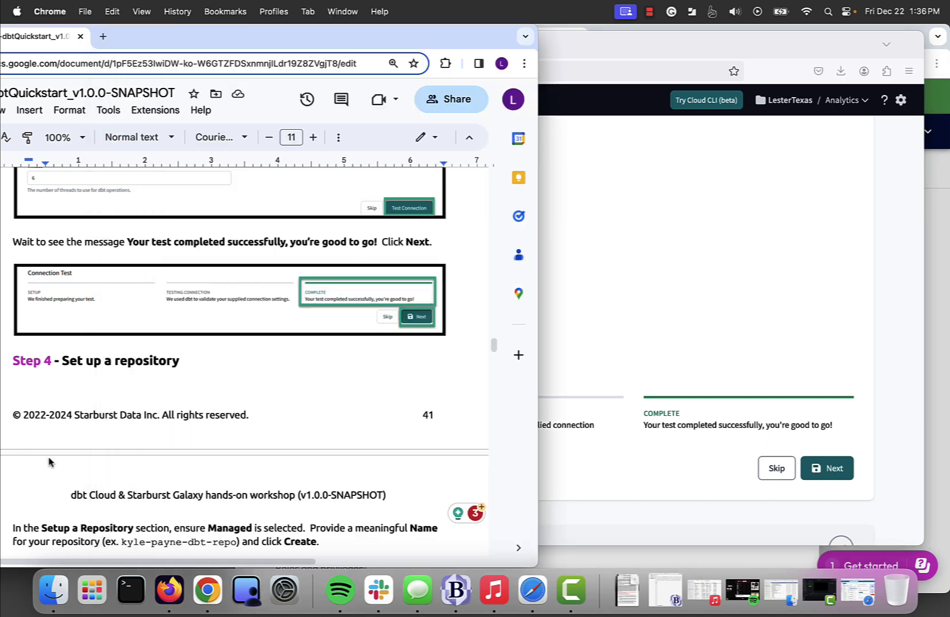
scroll(48, 461, "down", 5)
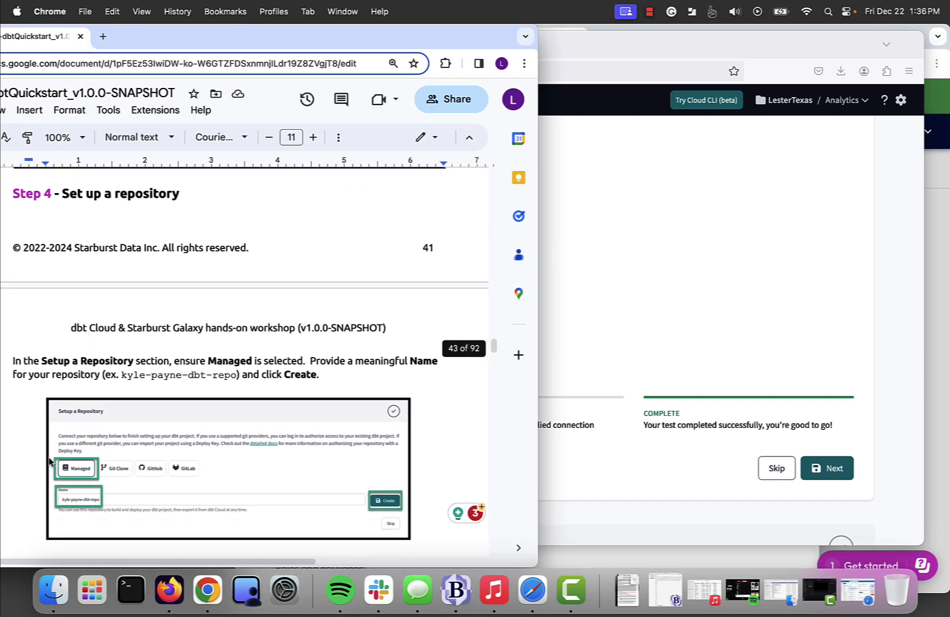
scroll(48, 461, "down", 1)
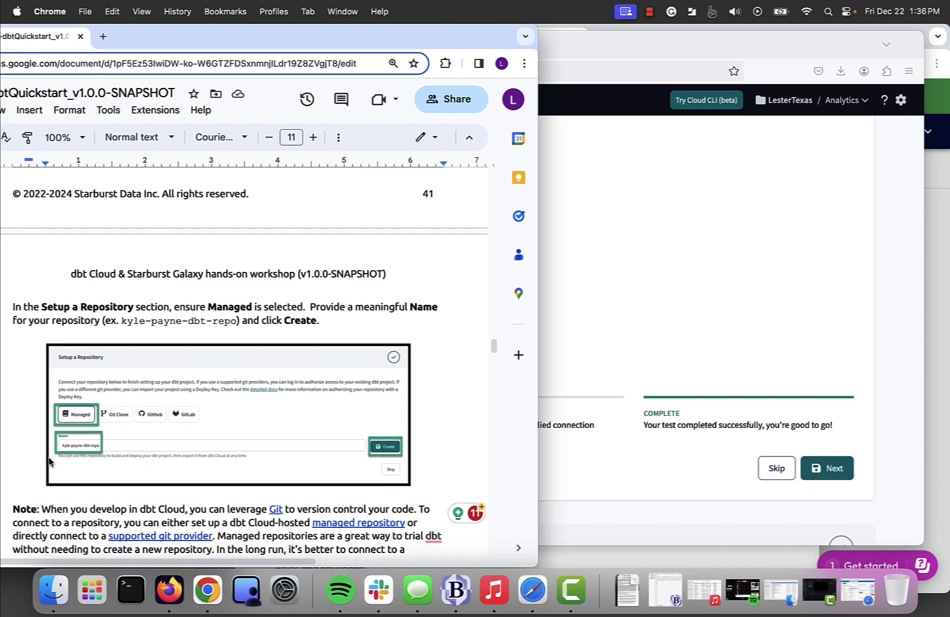
scroll(48, 461, "up", 4)
scroll(49, 462, "up", 4)
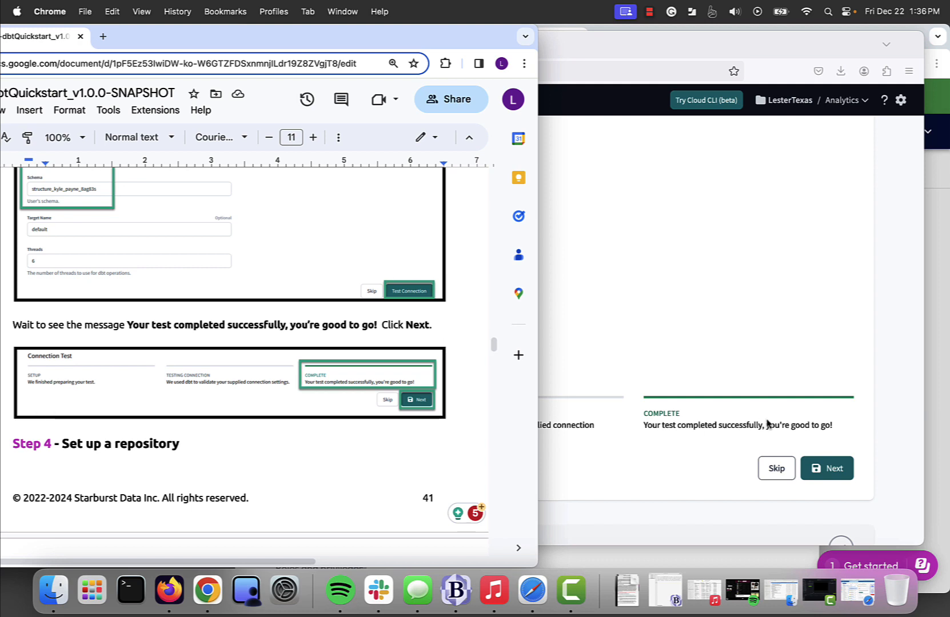
left_click(829, 470)
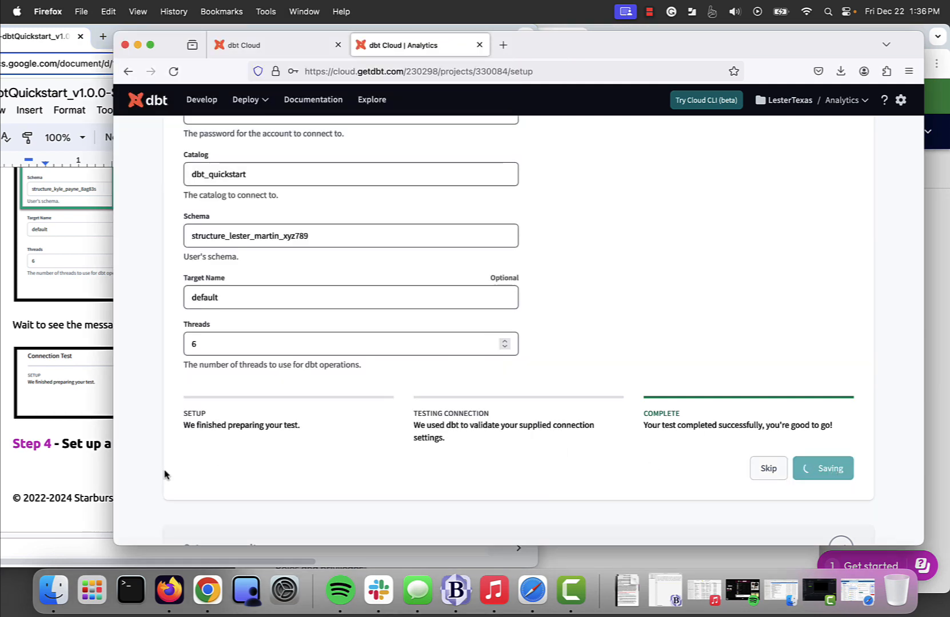
Step: Move past the connection test and read the guide's repository setup instructions
left_click(72, 470)
scroll(72, 470, "down", 5)
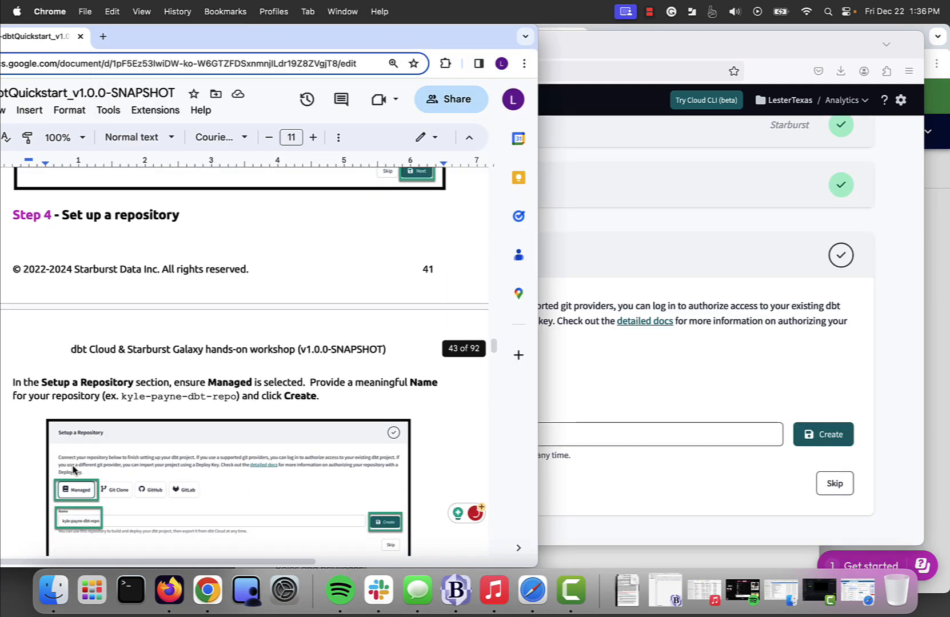
scroll(74, 464, "down", 1)
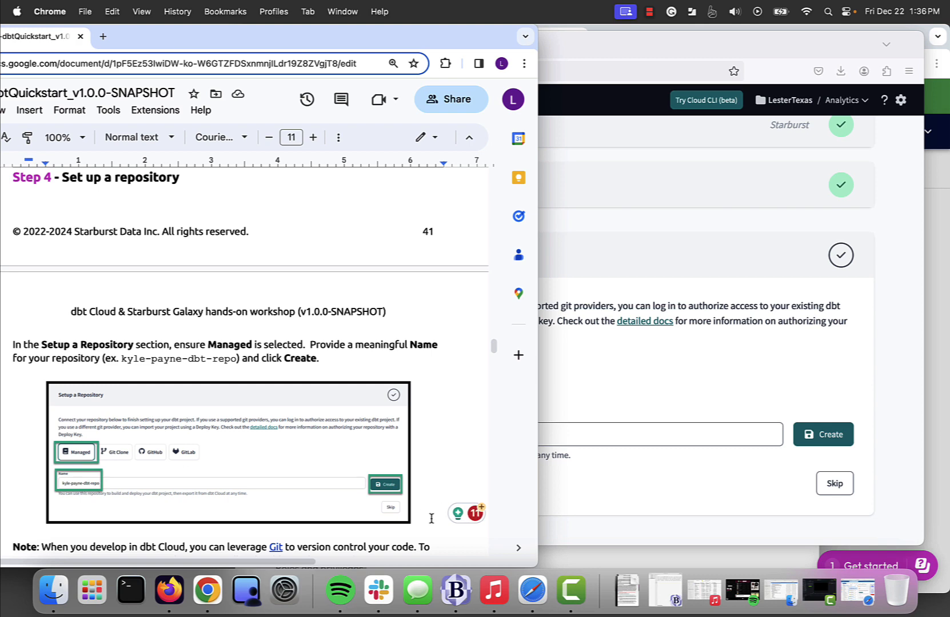
left_click(626, 394)
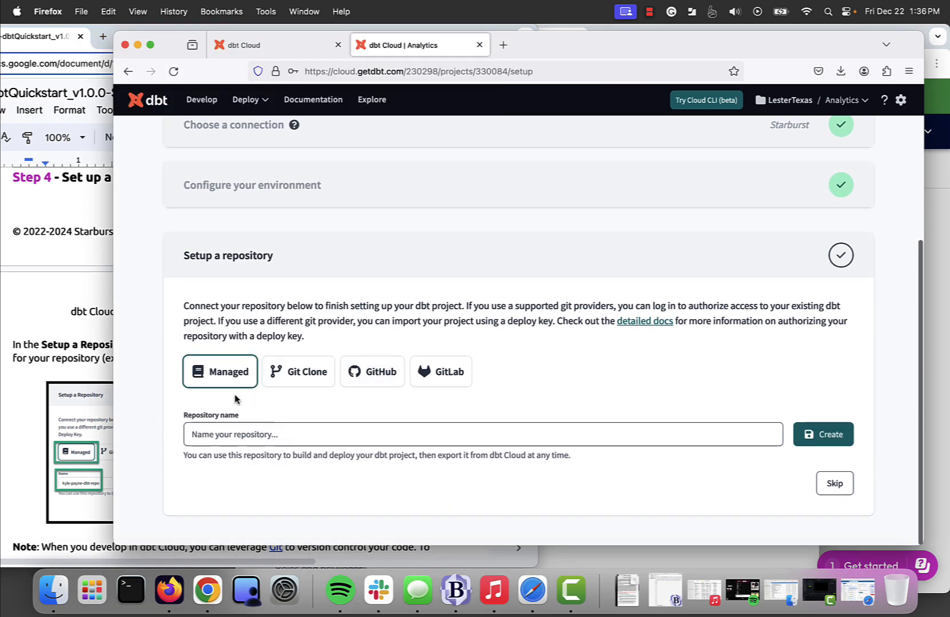
left_click(18, 438)
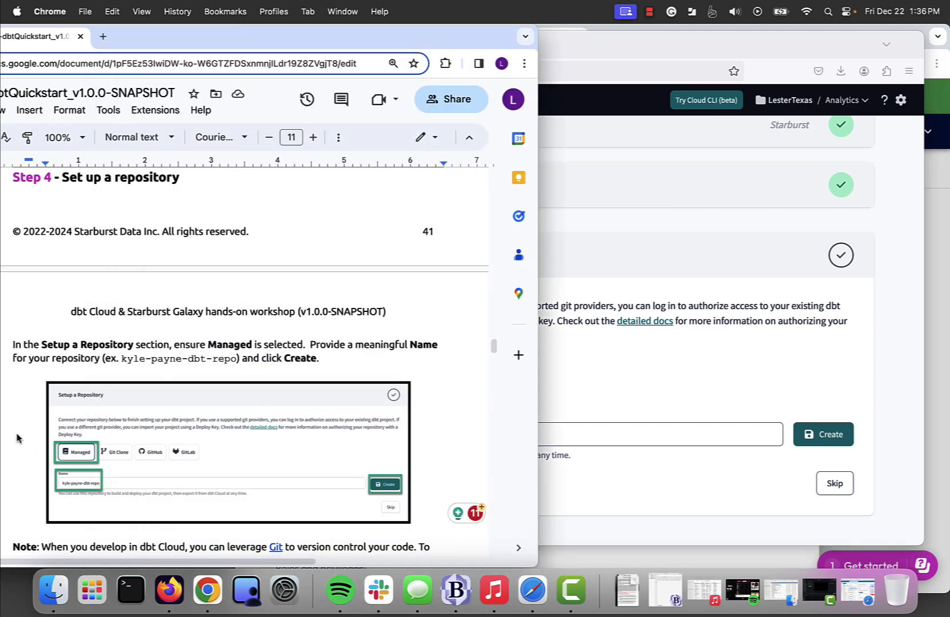
scroll(17, 438, "down", 5)
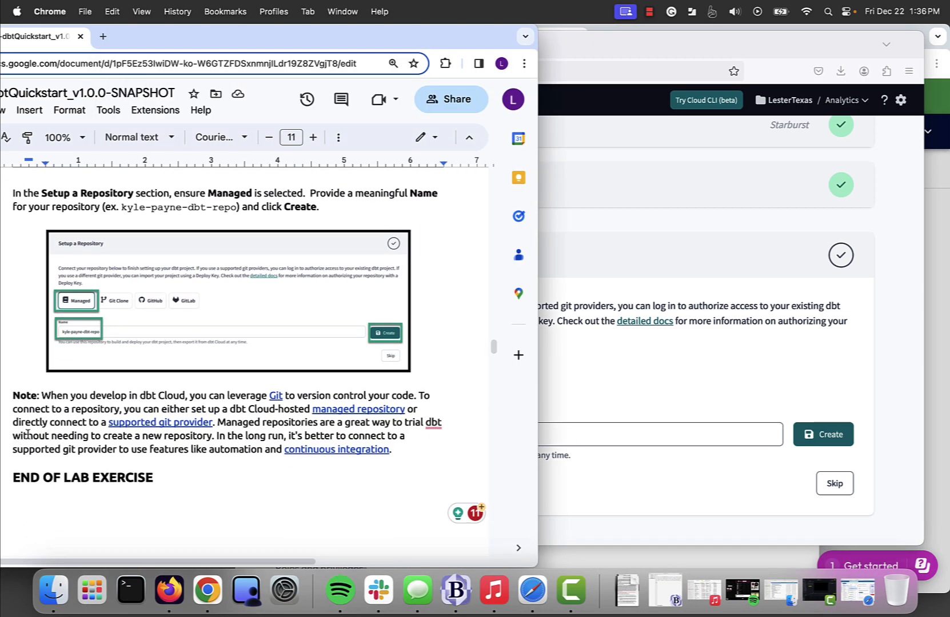
Step: Name the managed repository after the user plus -dbt-repo and create it
left_click(609, 419)
left_click(511, 435)
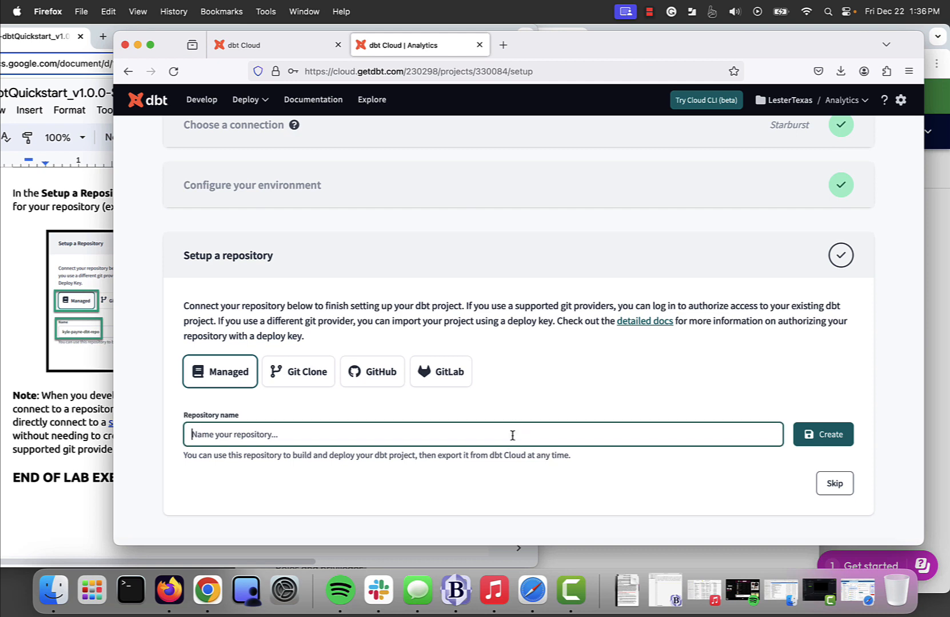
type("lester-t")
left_click(107, 419)
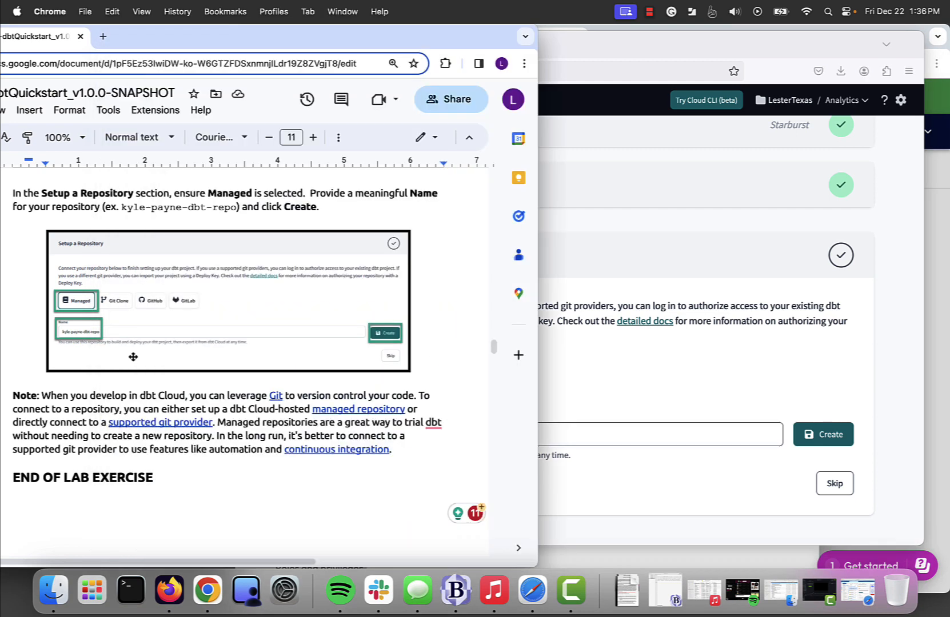
left_click(622, 369)
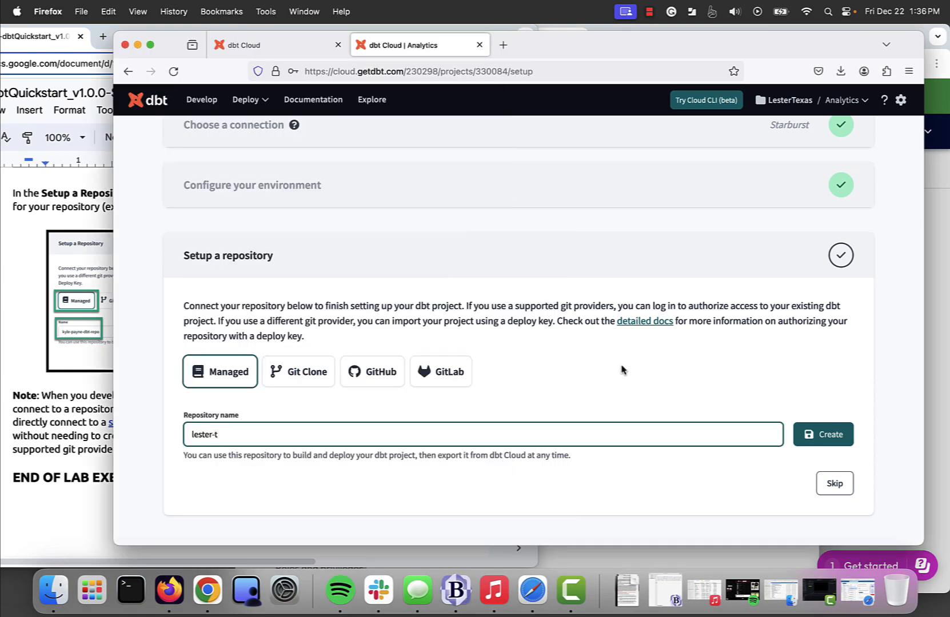
type("x-dbt-repo")
left_click(64, 426)
scroll(65, 423, "down", 1)
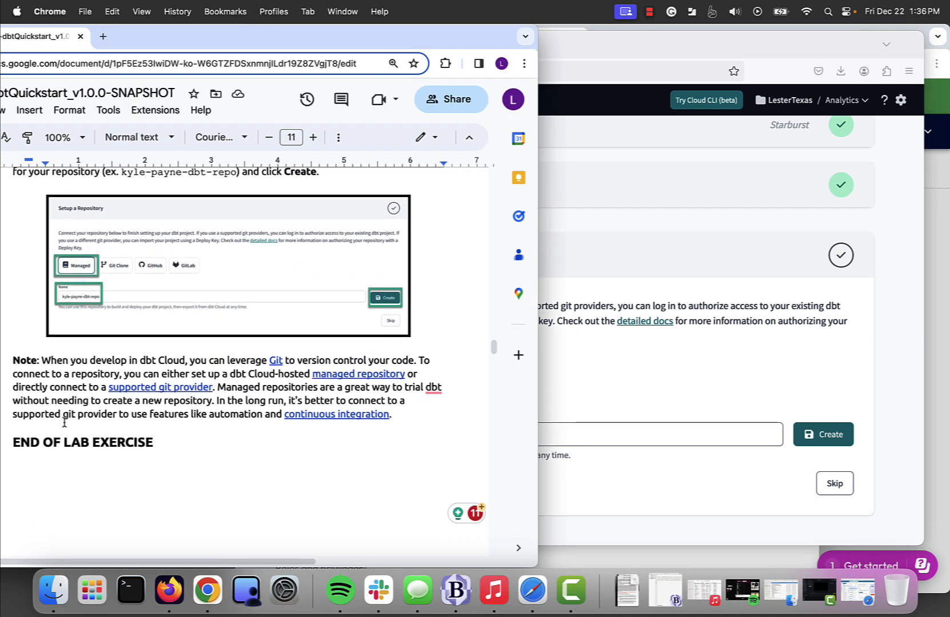
scroll(65, 423, "up", 2)
left_click(716, 516)
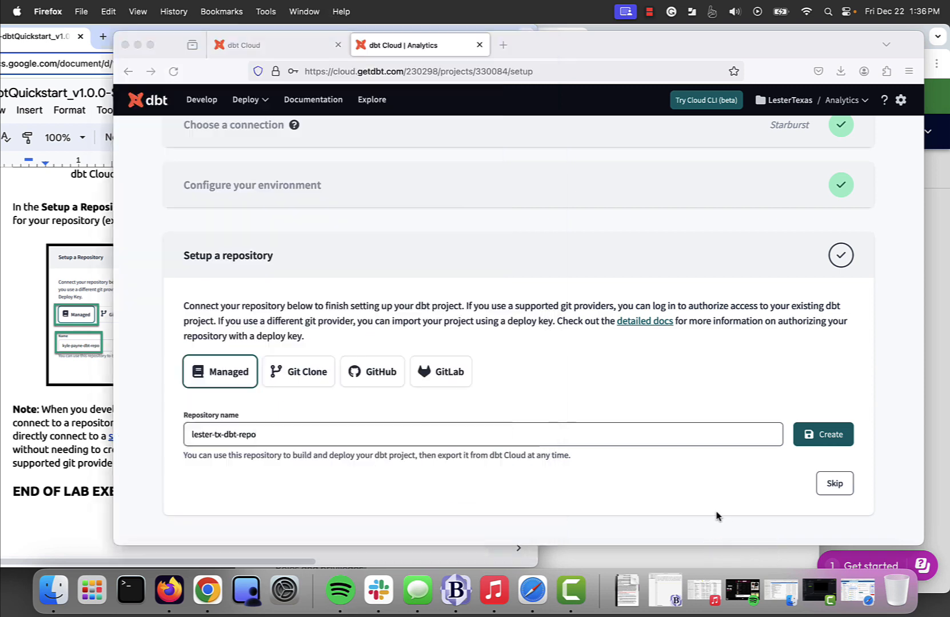
left_click(823, 434)
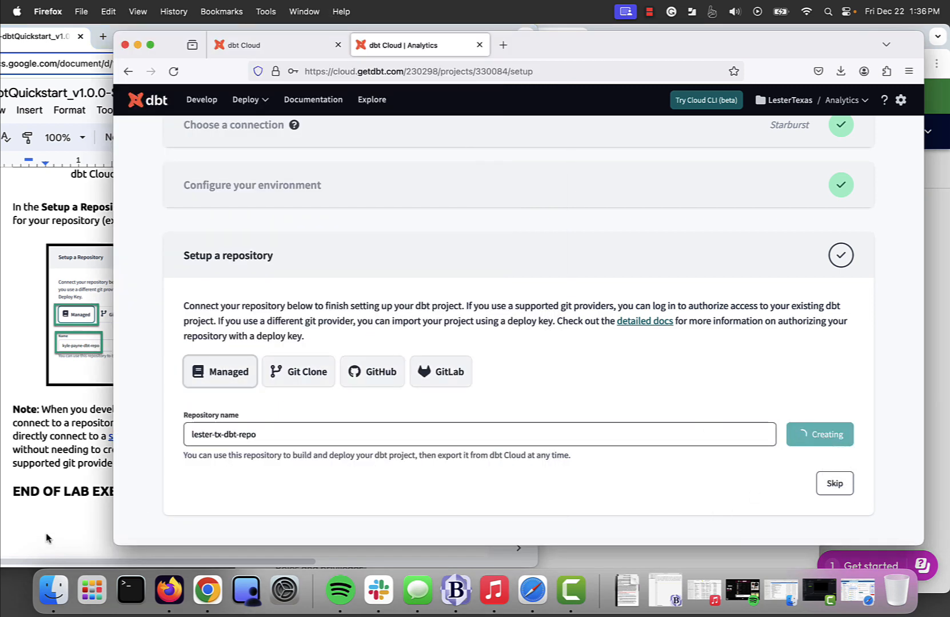
Step: Wait for the repository to finish, then decline saving the getdbt.com login
left_click(46, 538)
scroll(114, 468, "down", 1)
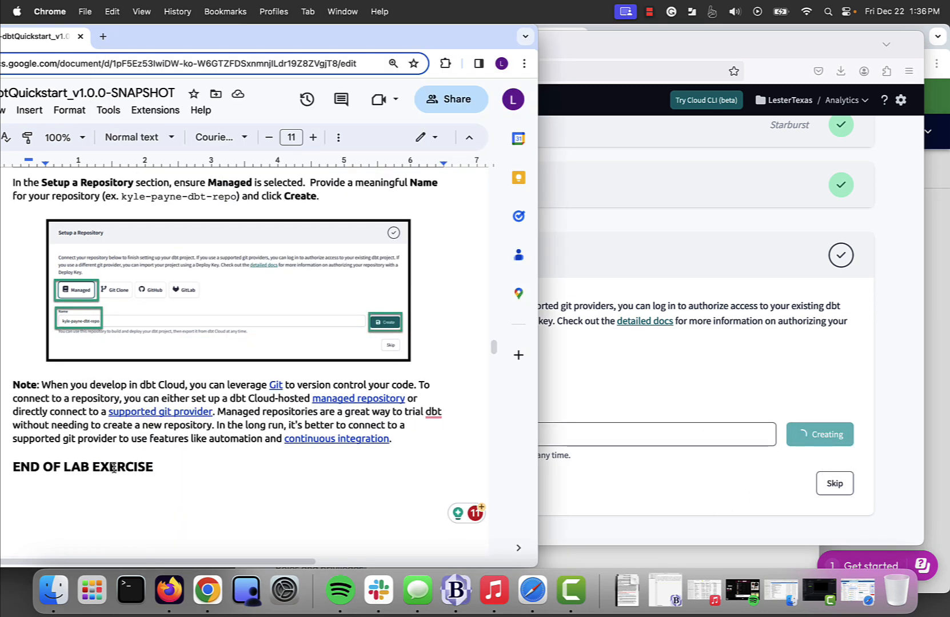
scroll(114, 468, "down", 3)
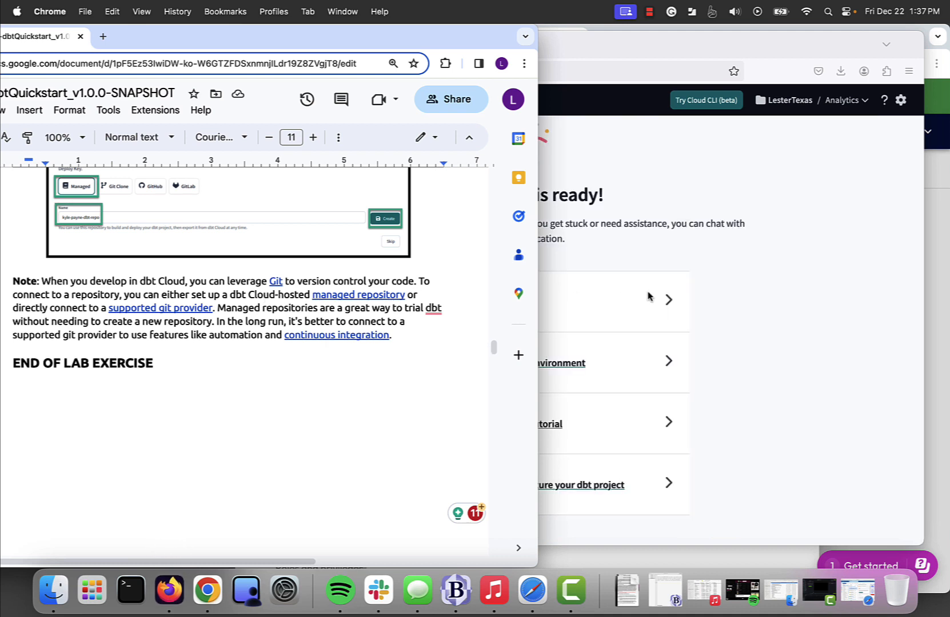
left_click(778, 434)
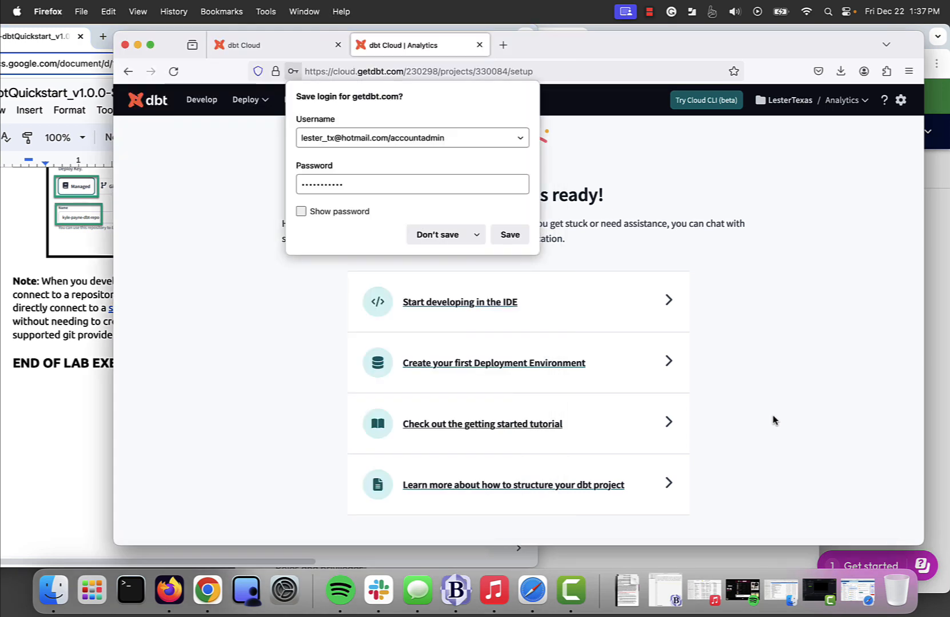
left_click(438, 235)
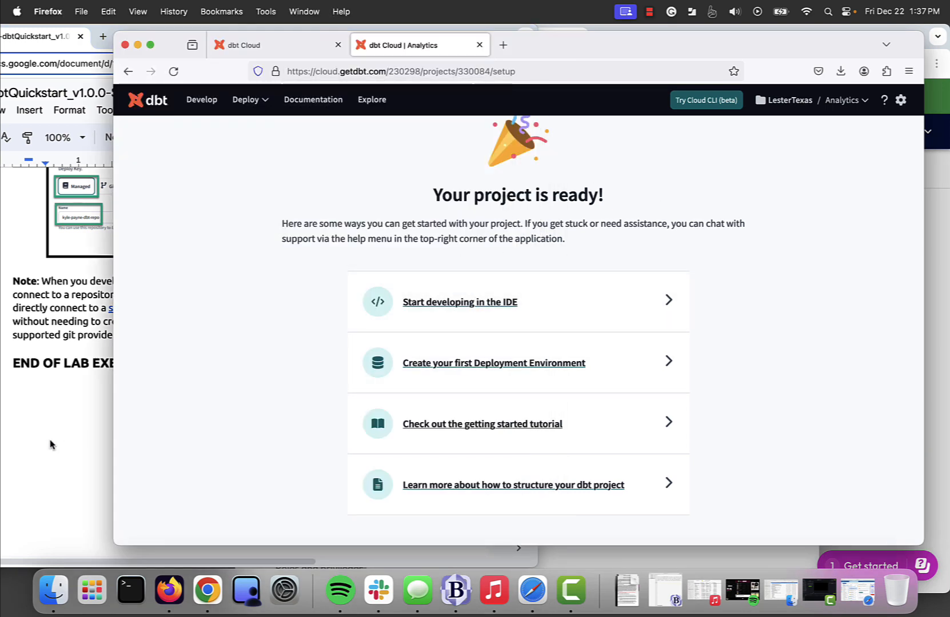
Step: Scroll the guide to Lab 4's structure-zone models
scroll(50, 445, "down", 15)
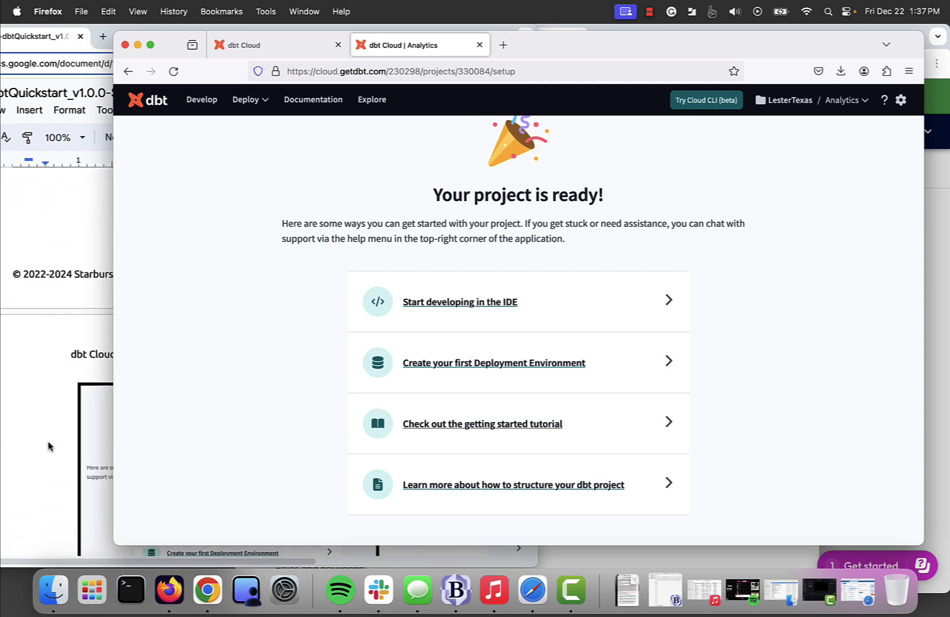
left_click(48, 446)
scroll(85, 452, "up", 10)
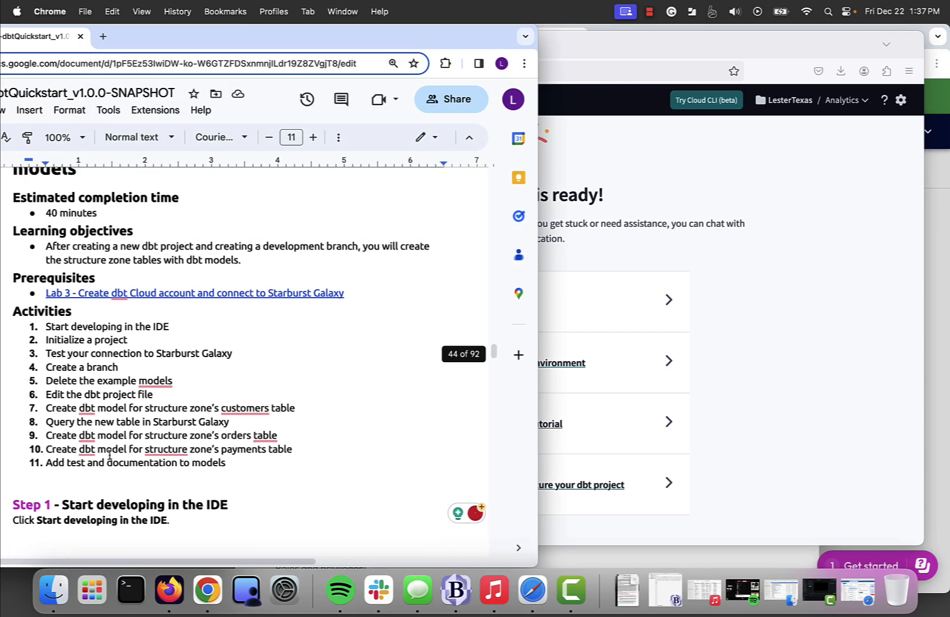
scroll(109, 454, "up", 6)
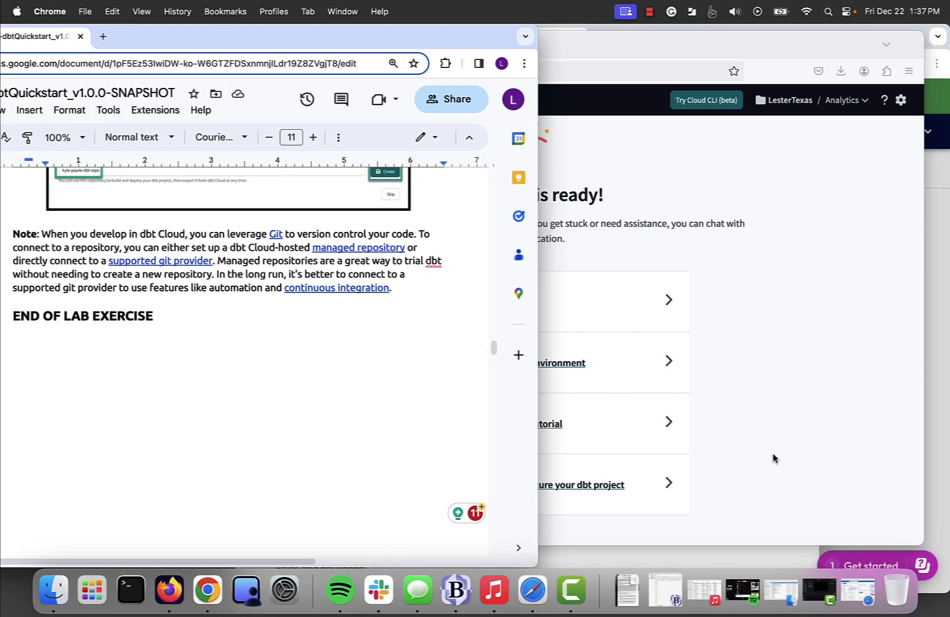
scroll(310, 485, "down", 10)
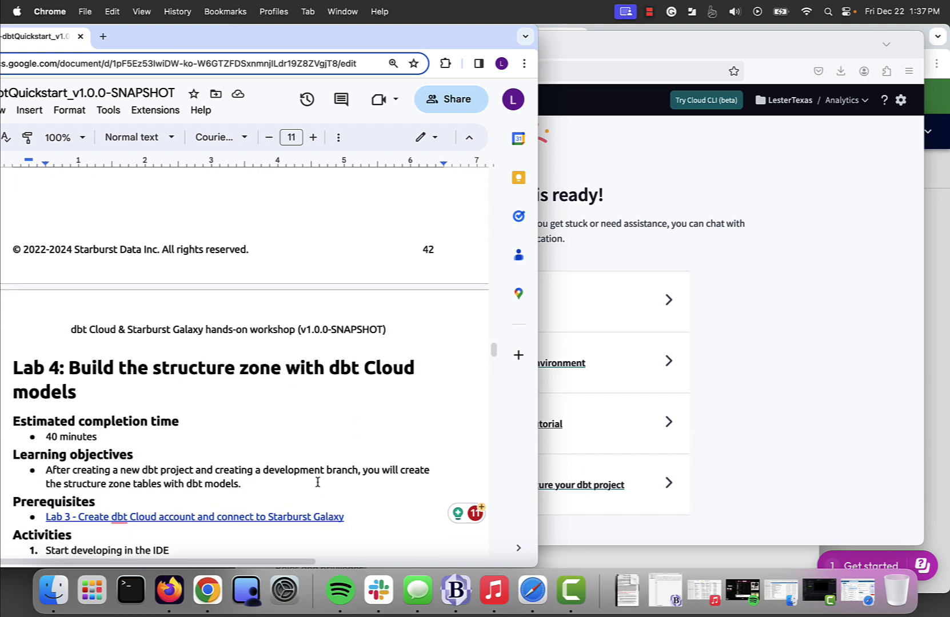
left_click(650, 13)
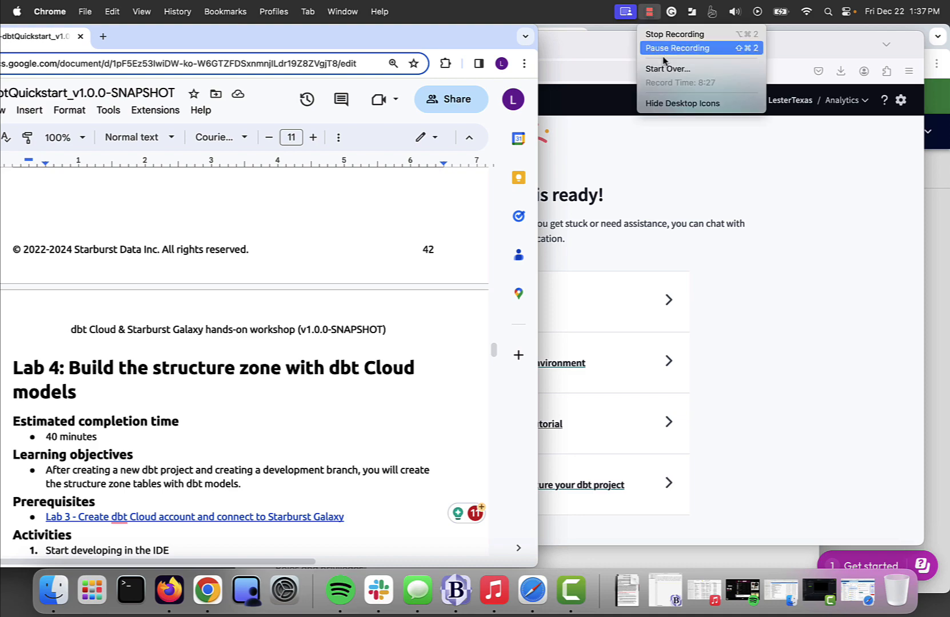